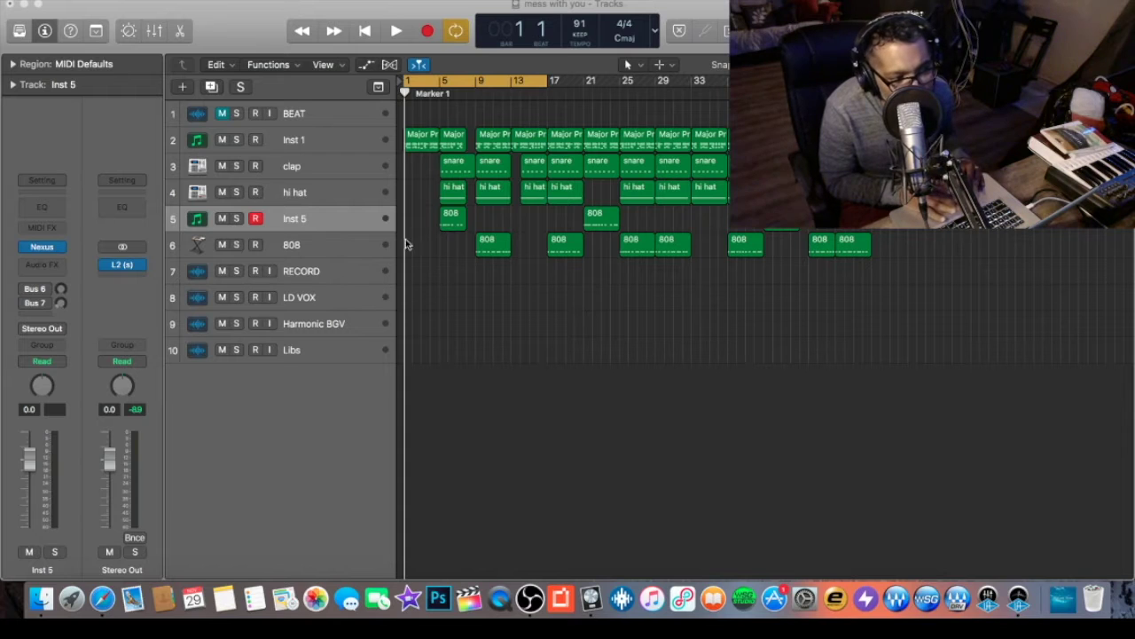
Open the first Major Prog region of the Inst 1 track in the Piano Roll and enlarge the editor area.
left_click(342, 141)
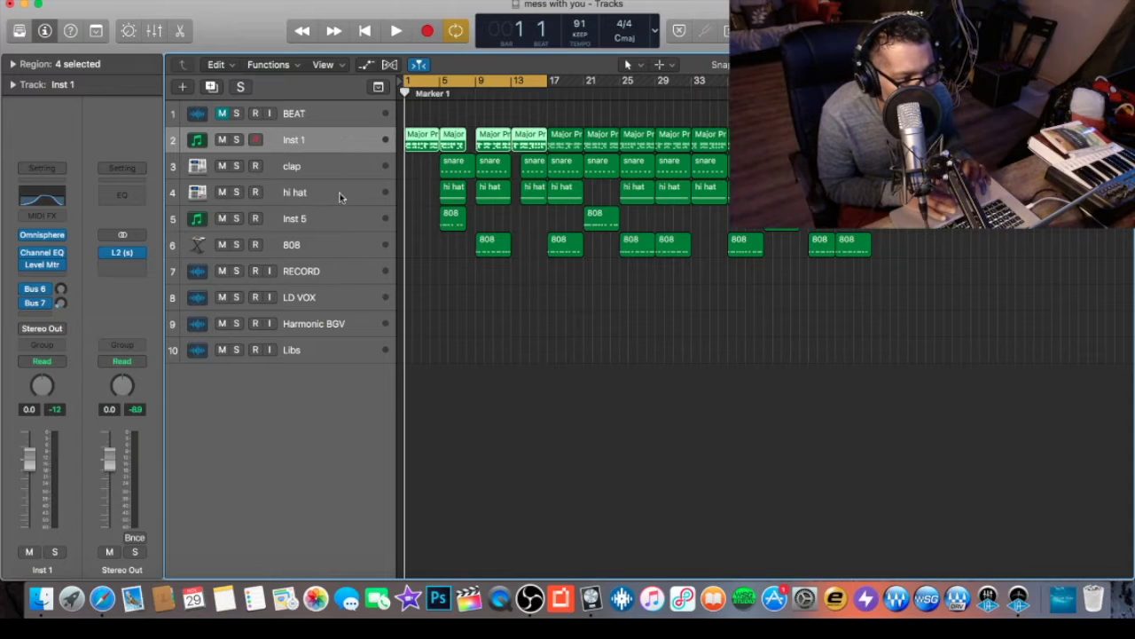
left_click(427, 239)
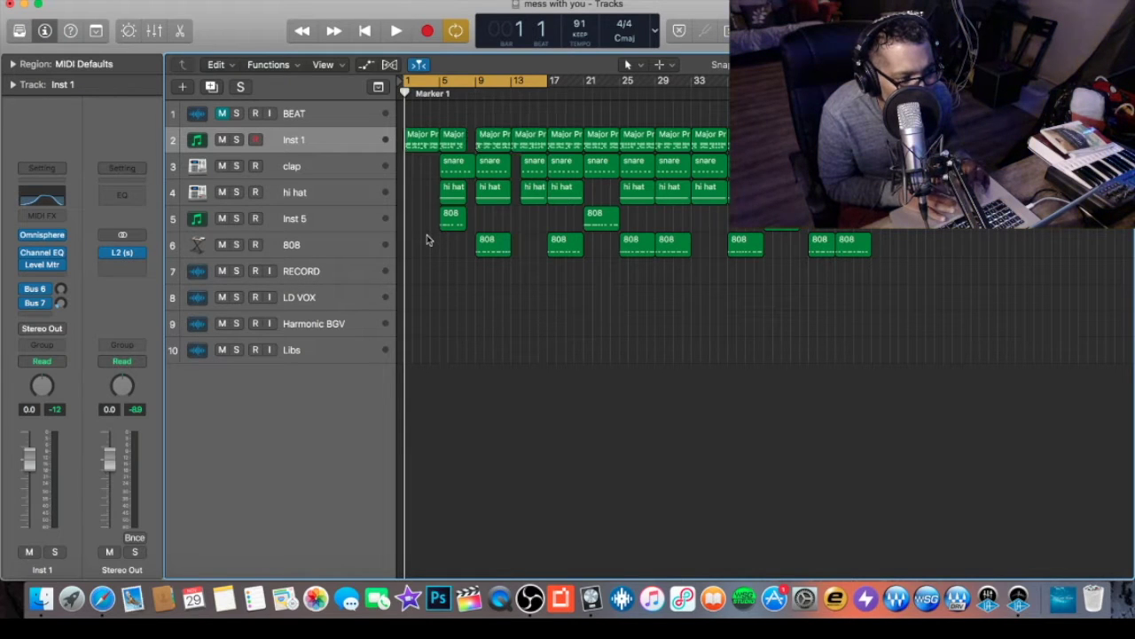
double_click(424, 142)
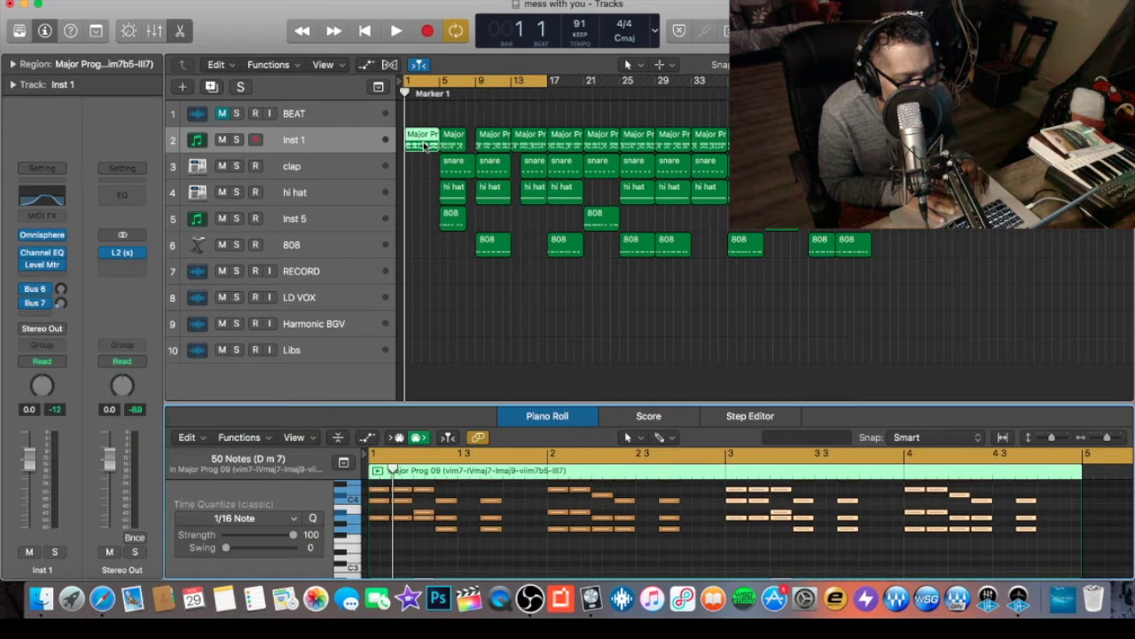
left_click_drag(456, 404, 462, 268)
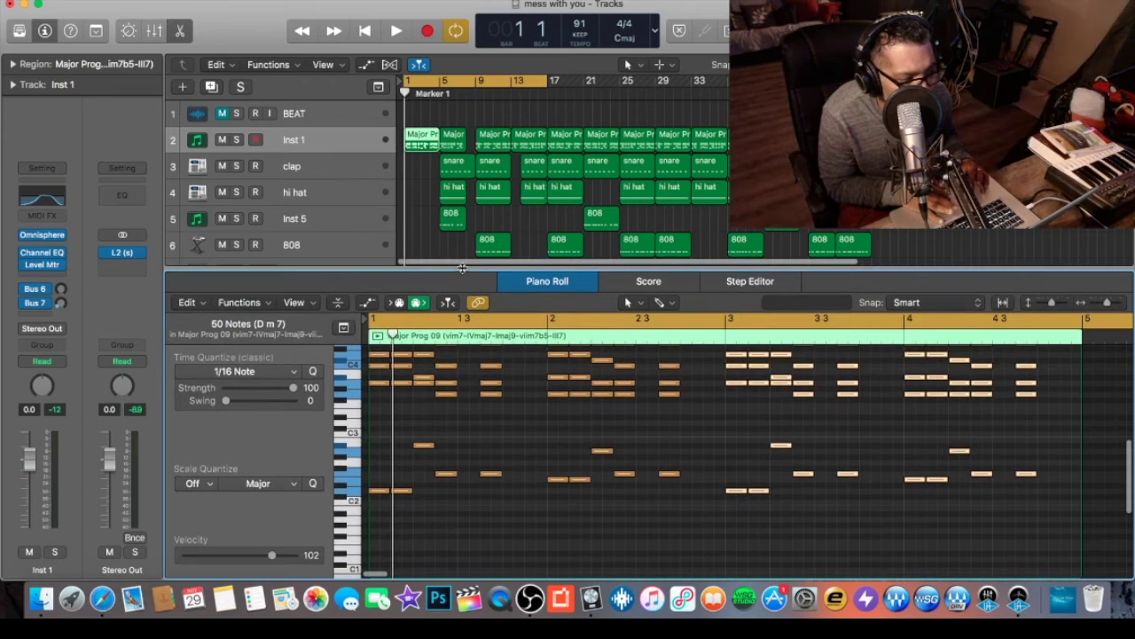
Check the Omnisphere patch used on the Inst 1 track, and play the track back soloed from bar 1.
left_click(43, 236)
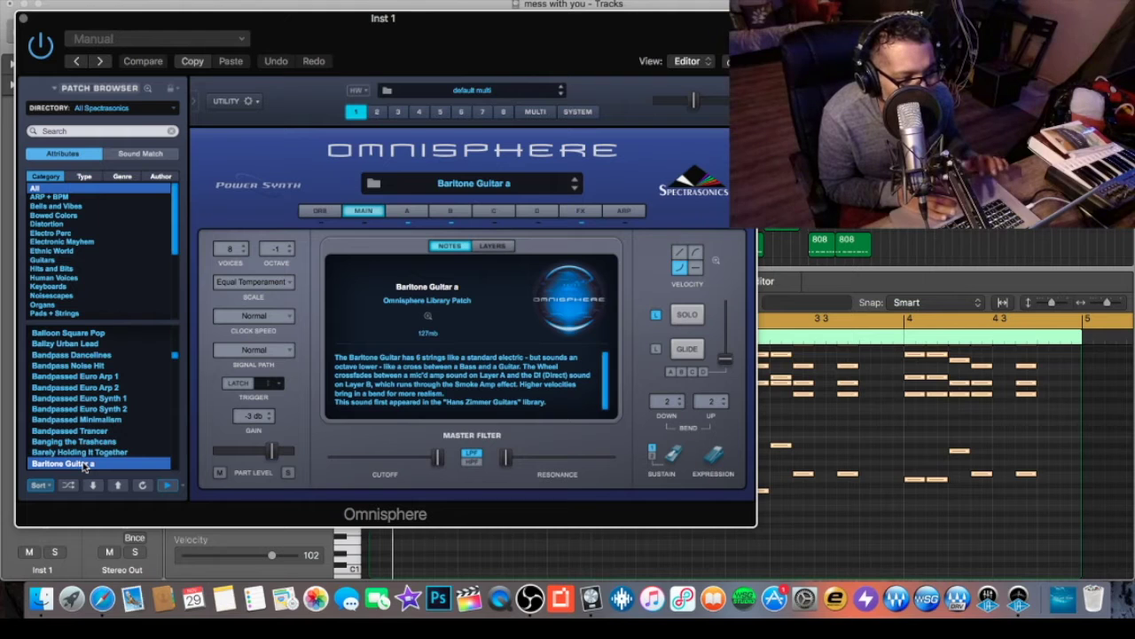
left_click(24, 19)
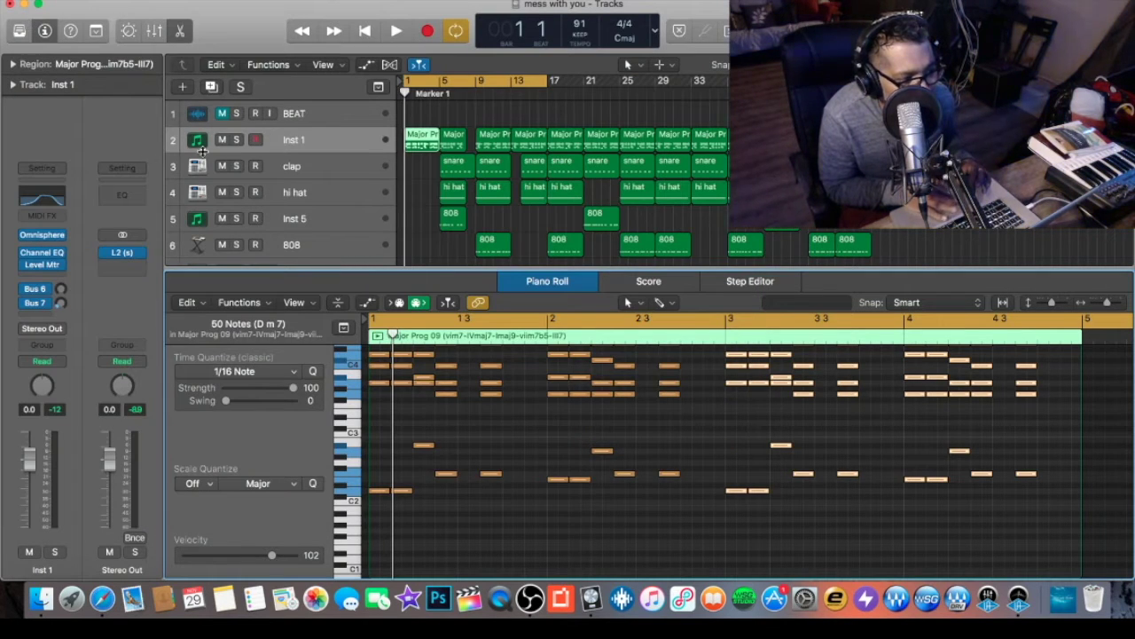
left_click(236, 140)
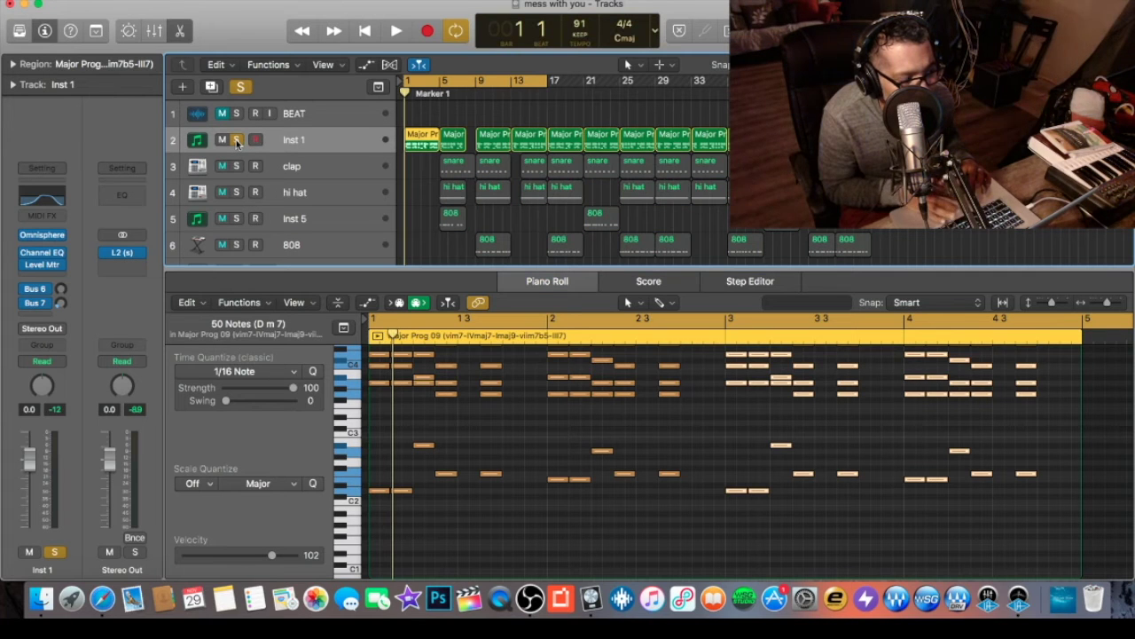
key("space")
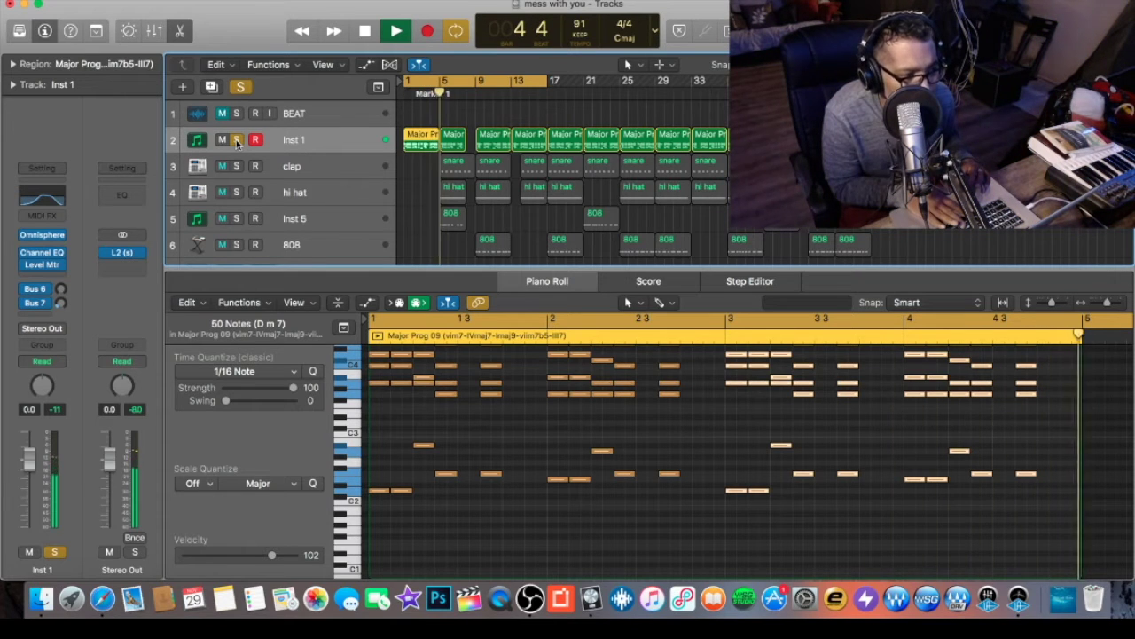
key("space")
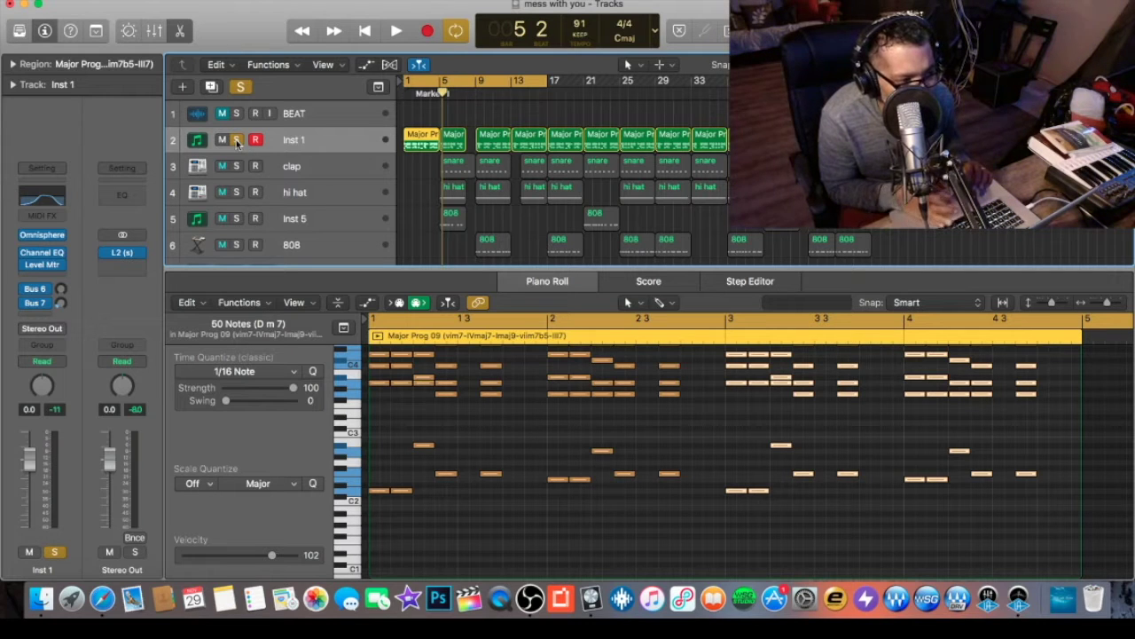
Set the cycle range to bars 9 to 17 and clear the region selection.
left_click(486, 82)
left_click_drag(477, 84, 548, 127)
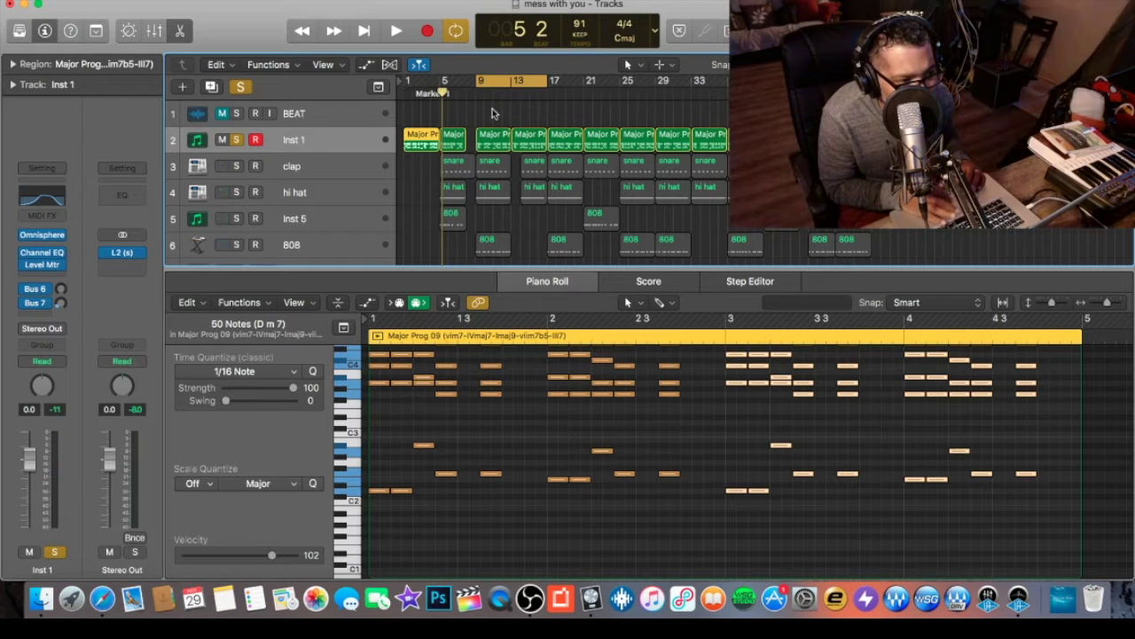
left_click(412, 168)
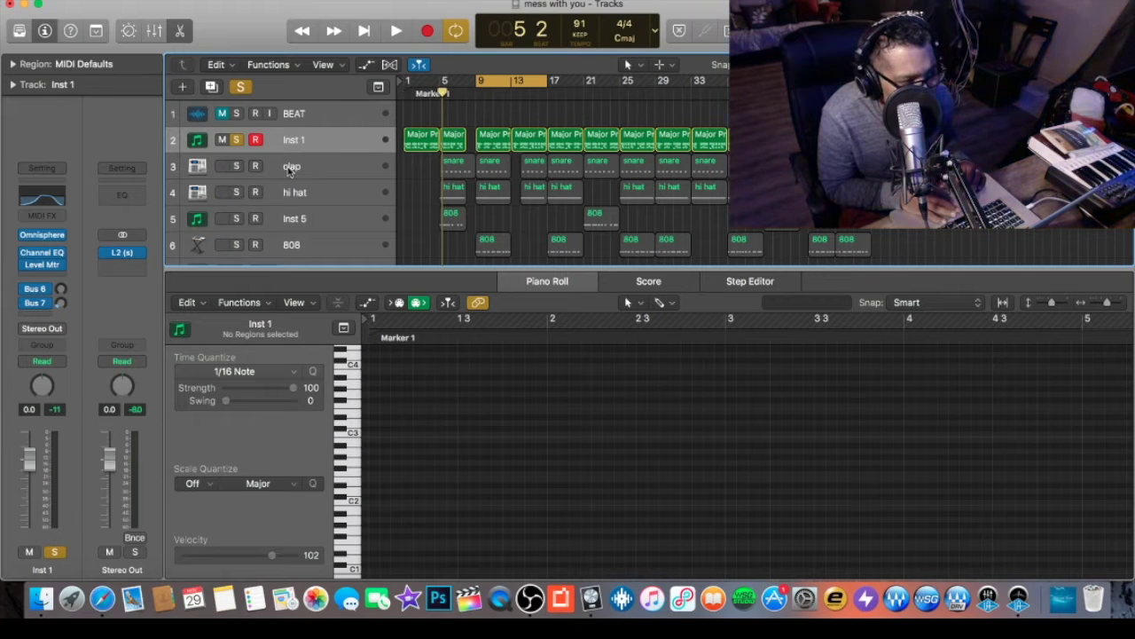
Solo the clap track in place of Inst 1, play its snare pattern from bar 9, and unsolo it.
left_click(289, 170)
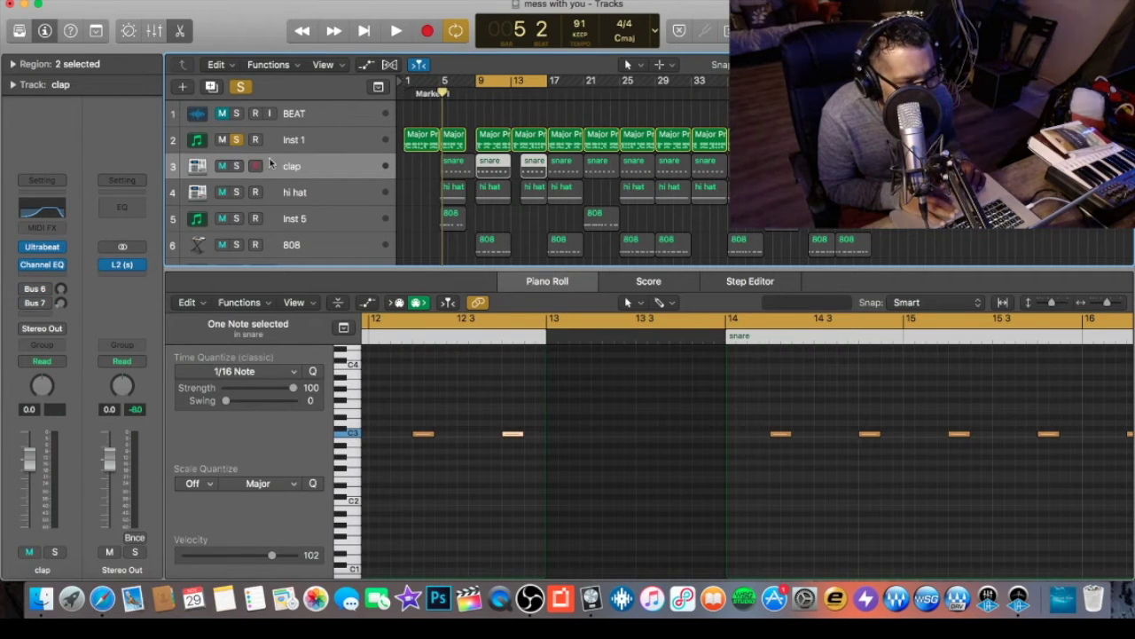
left_click(236, 139)
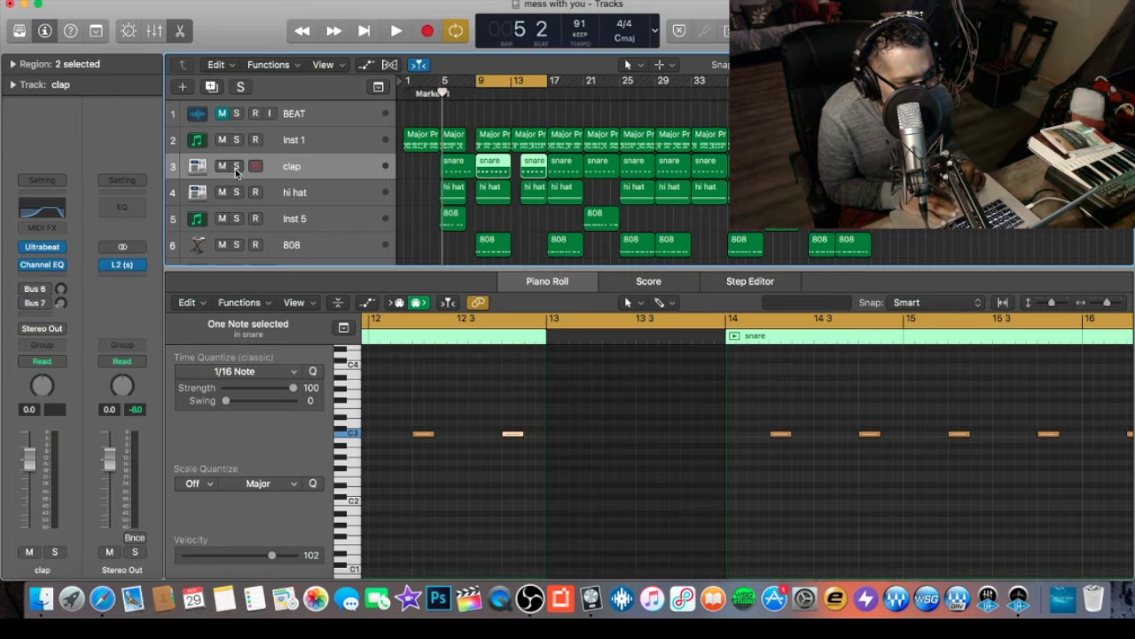
left_click(236, 167)
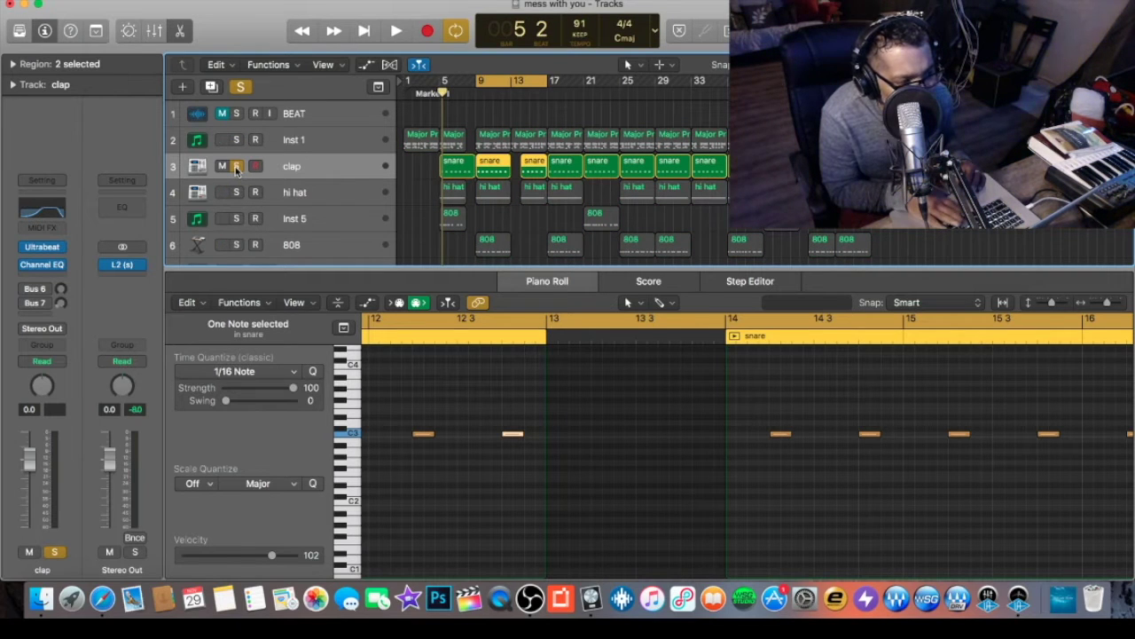
key("space")
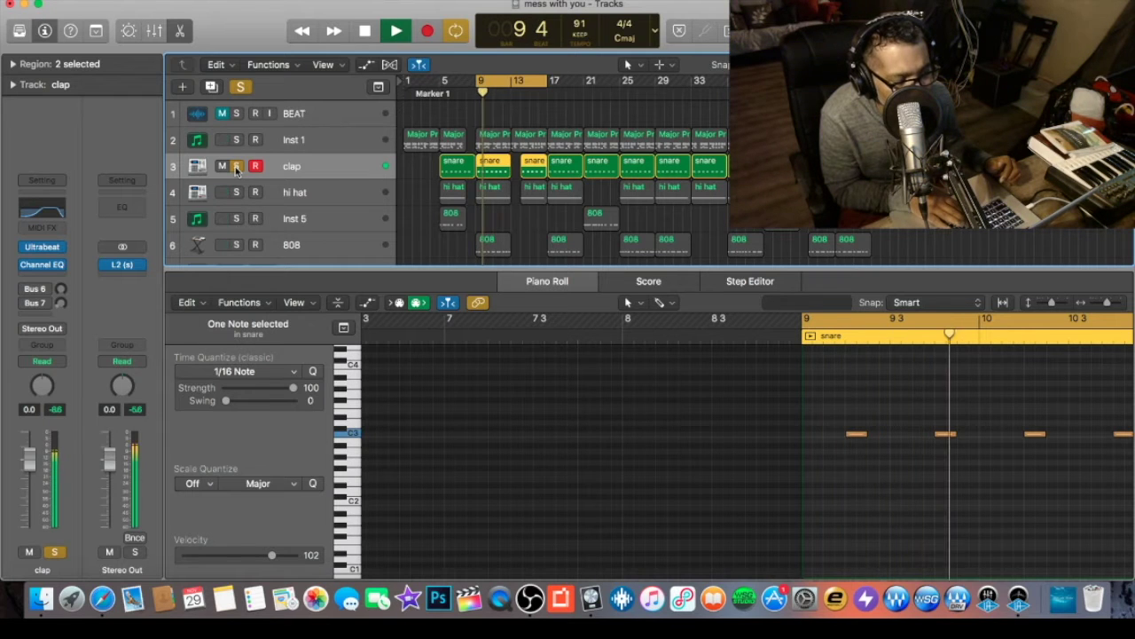
key("space")
key("space")
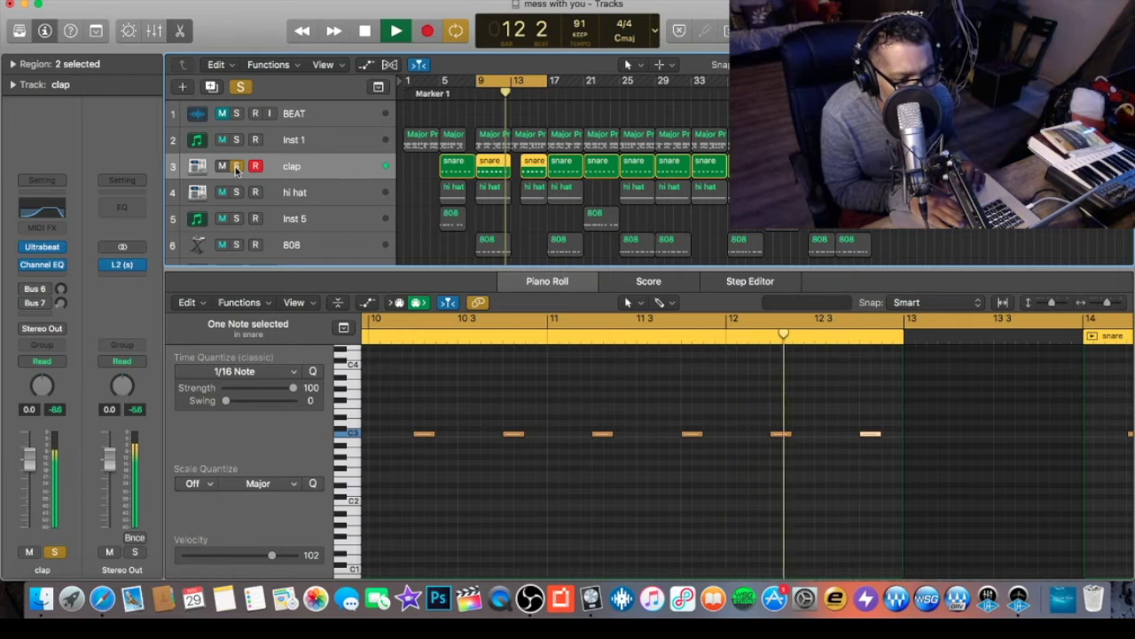
key("space")
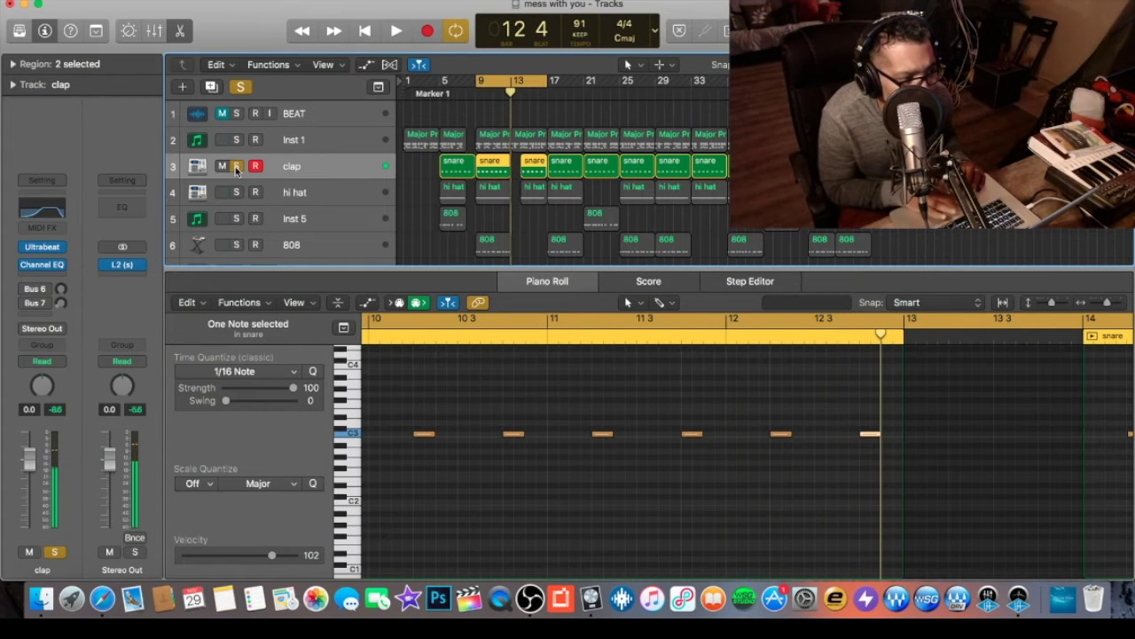
left_click(235, 166)
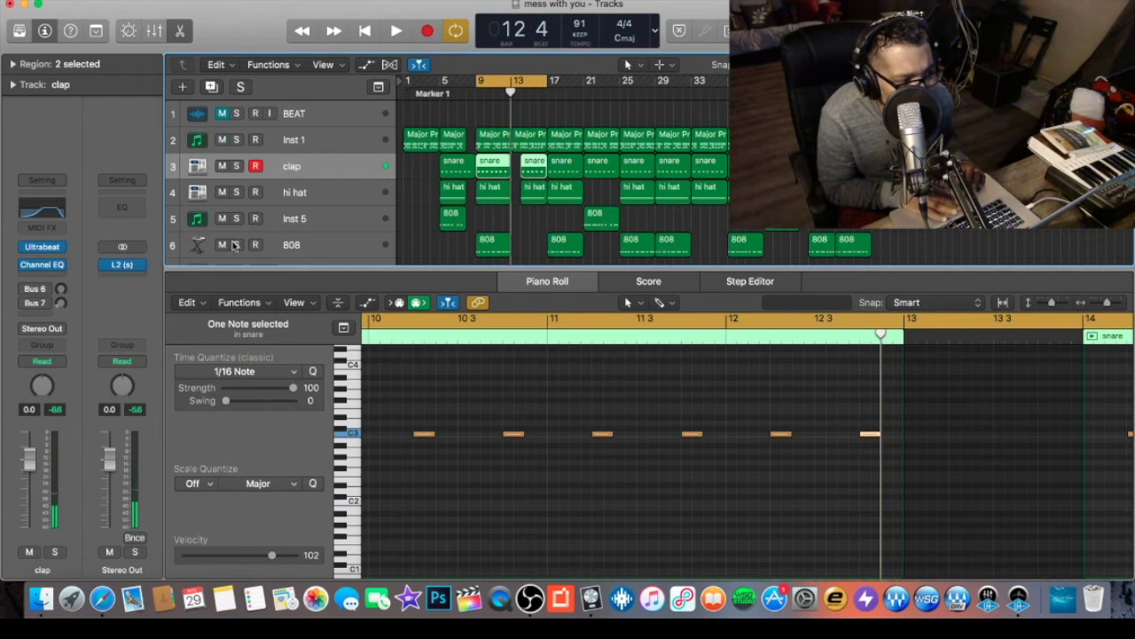
Solo the hi hat track, play its pattern from bar 9, and unsolo it.
left_click(282, 197)
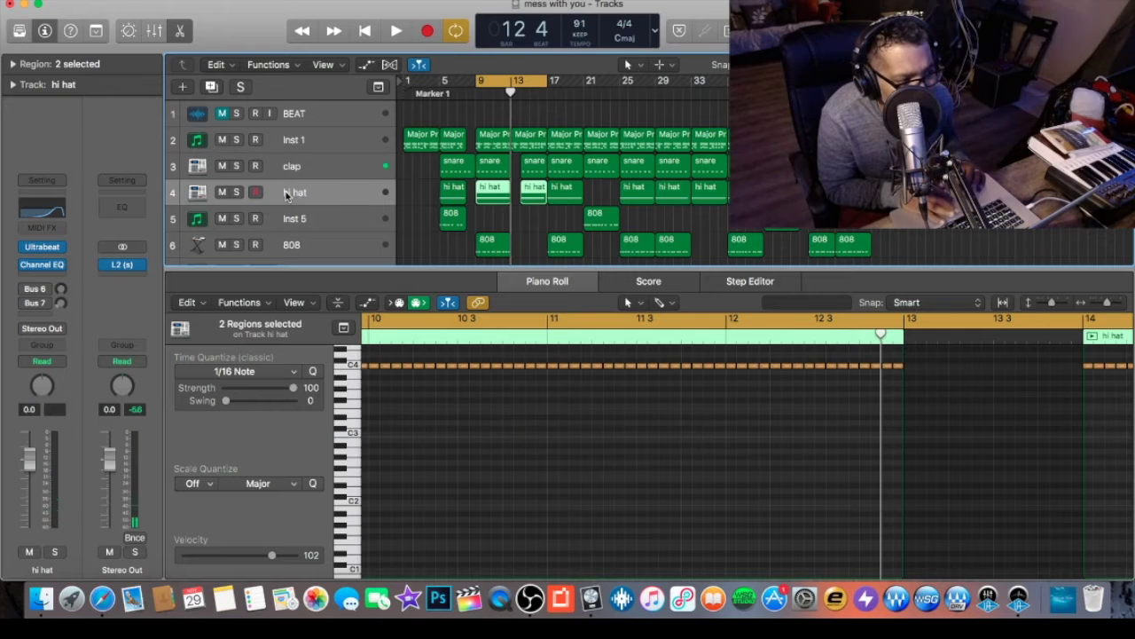
left_click(236, 193)
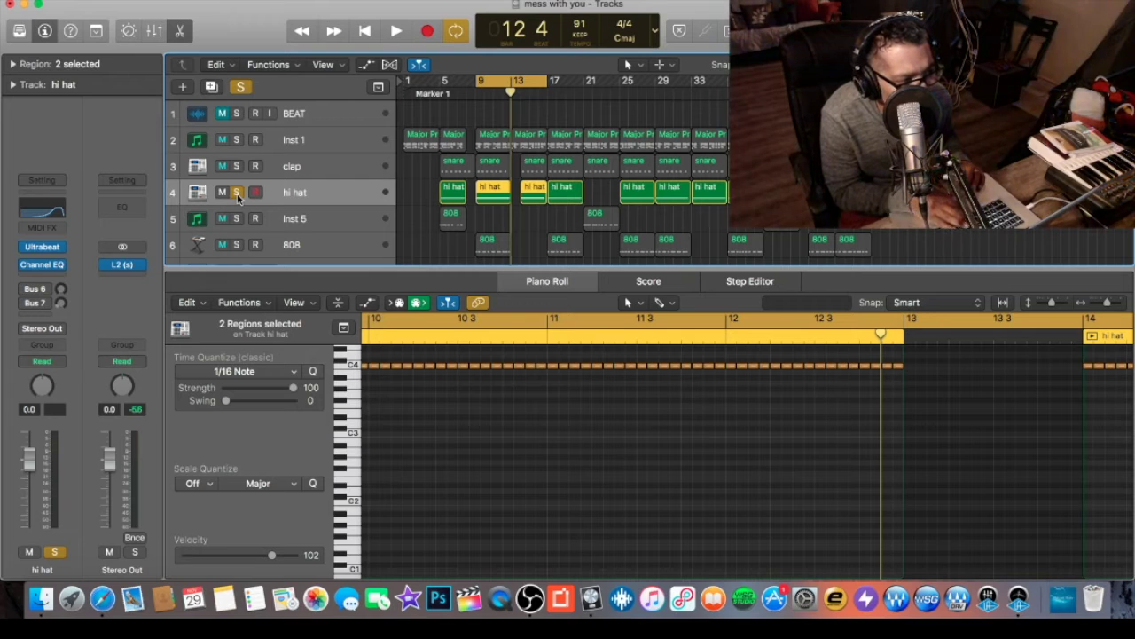
key("space")
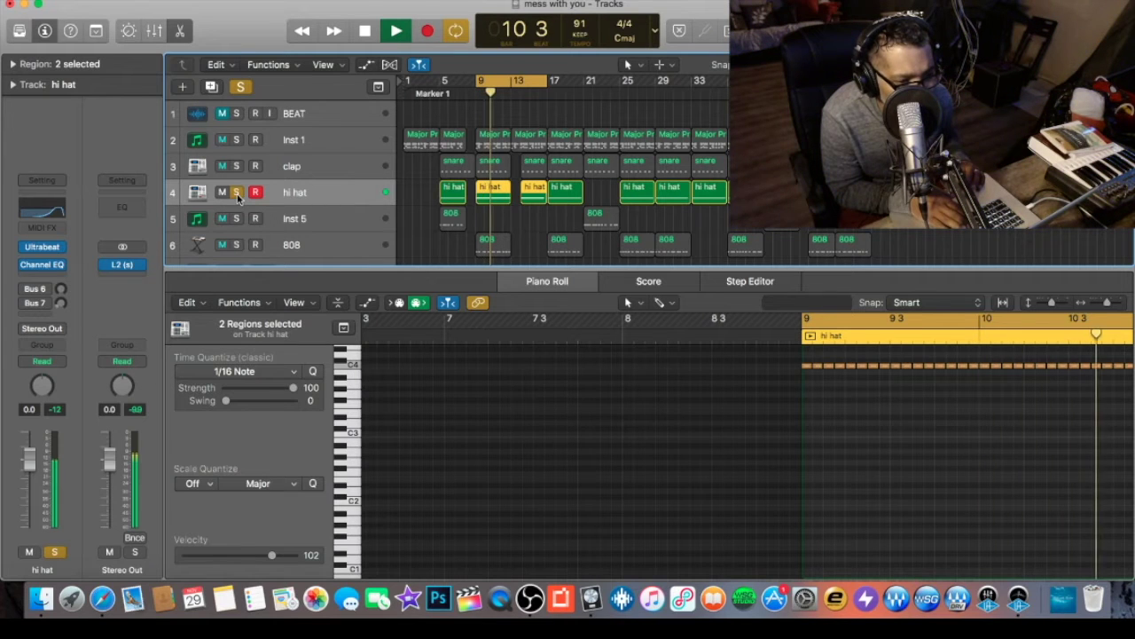
key("space")
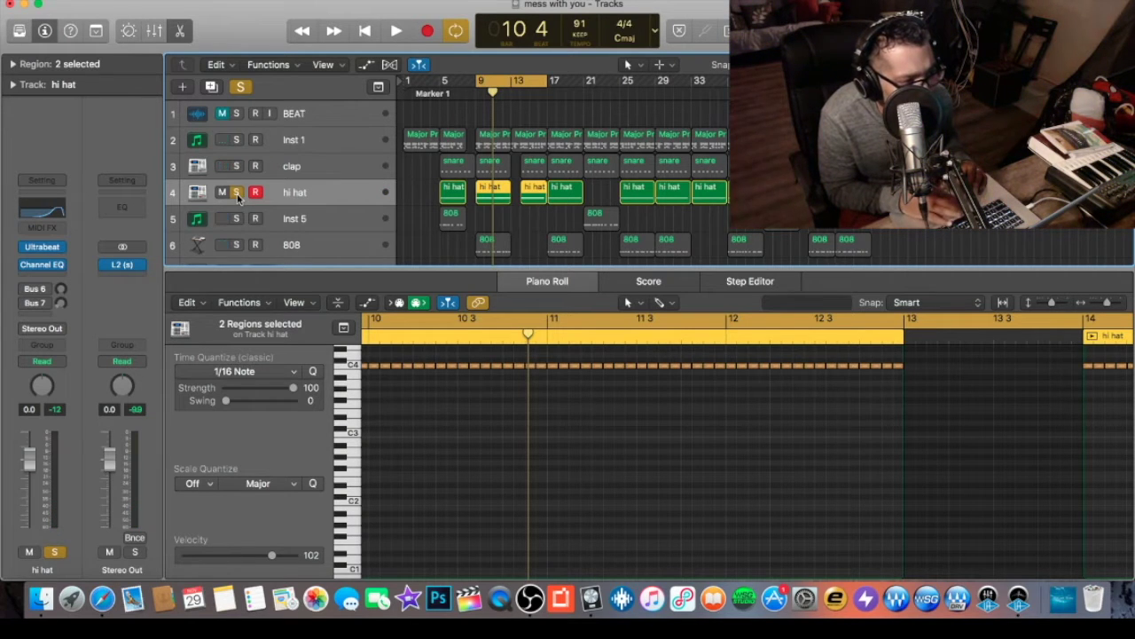
left_click(236, 192)
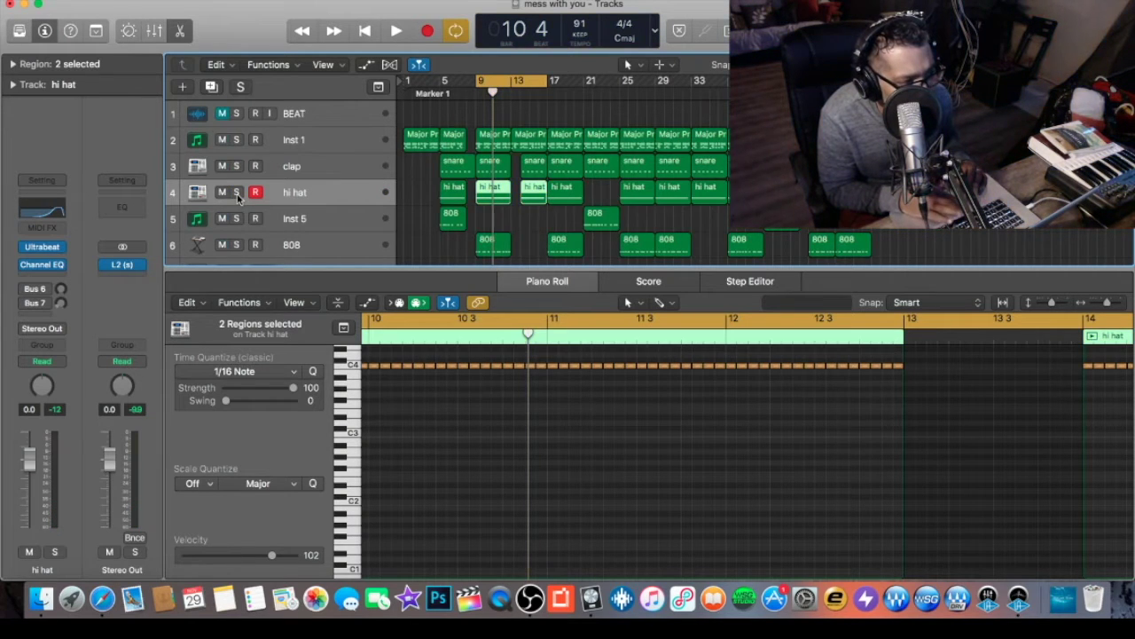
Move the cycle range to bars 5 to 9 and solo the Inst 5 track.
left_click(288, 219)
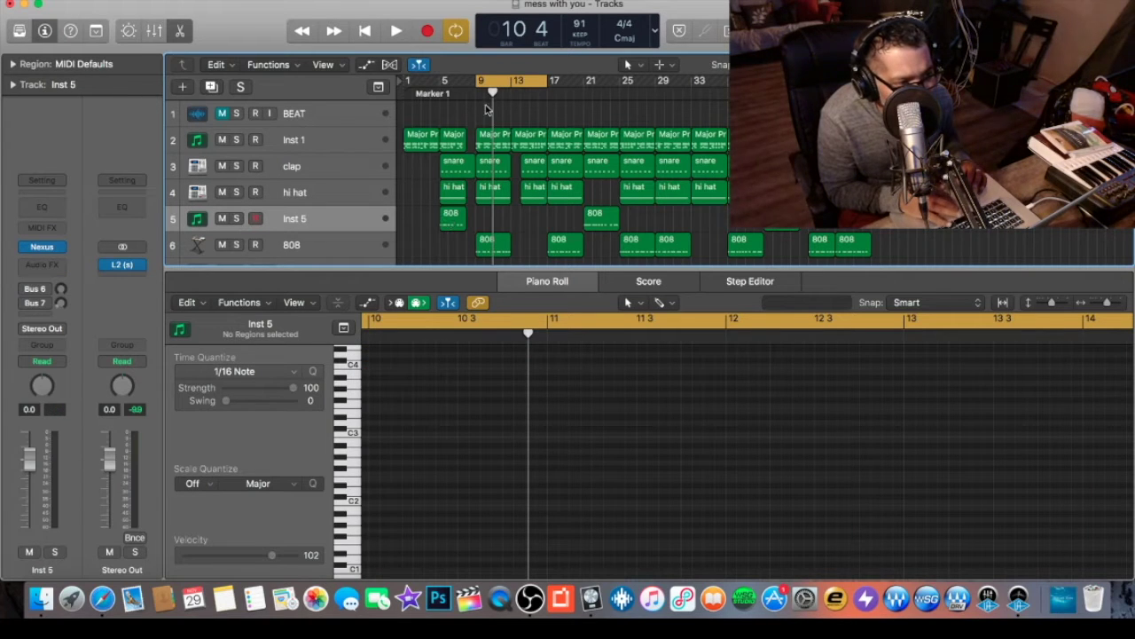
left_click_drag(502, 81, 470, 105)
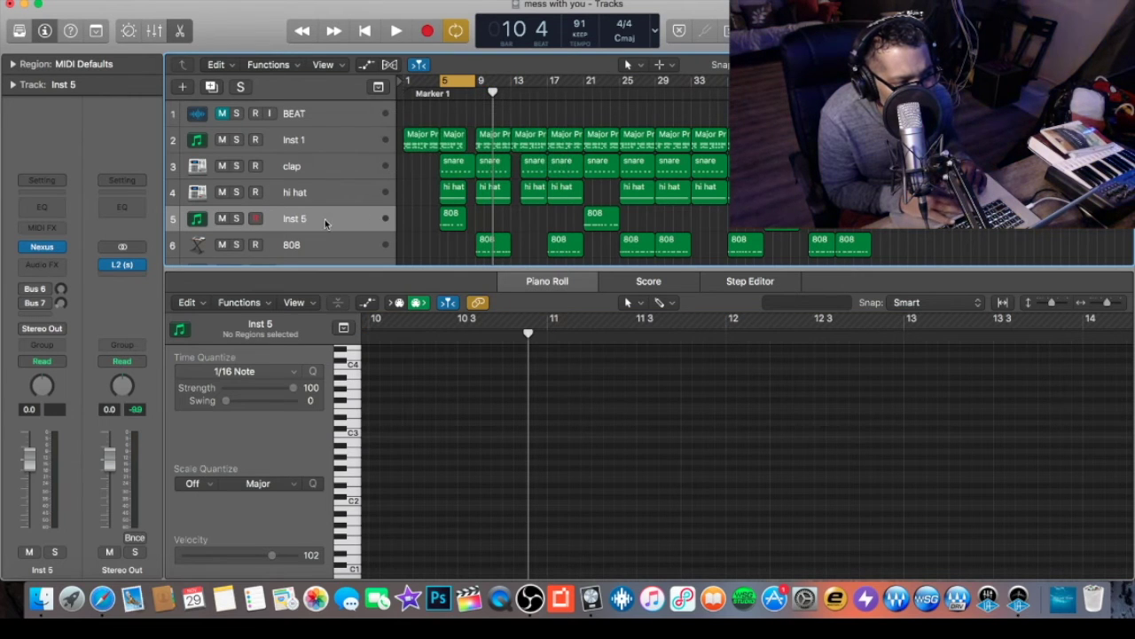
left_click(236, 220)
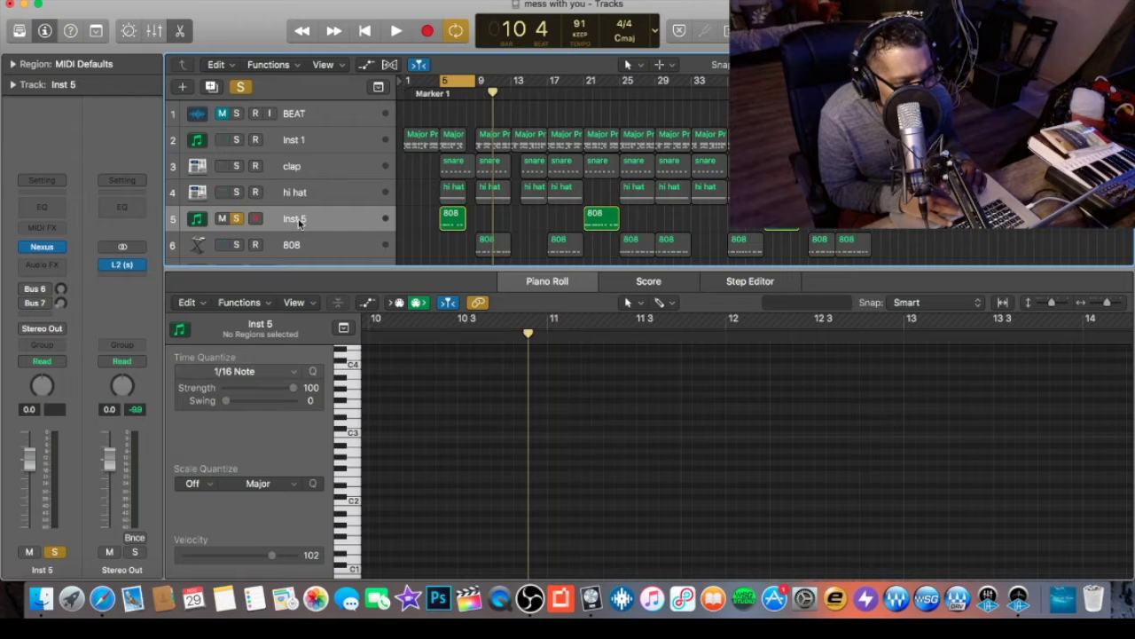
Check the Nexus bass preset on the Inst 5 track and play back the soloed 808 region at bar 5.
left_click(301, 225)
left_click(41, 246)
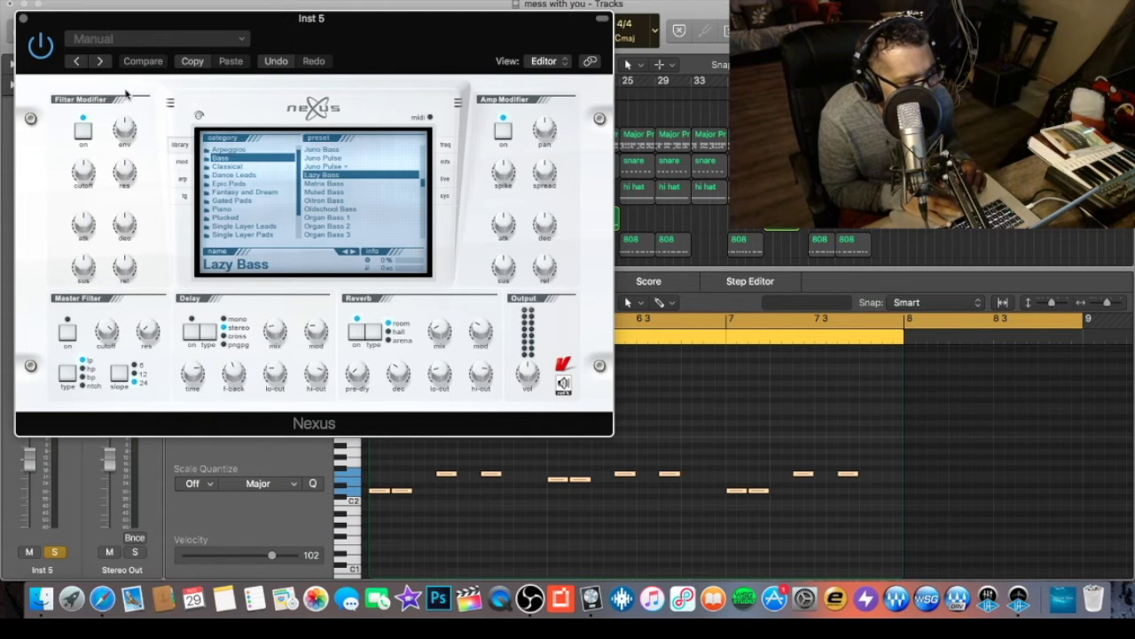
left_click(24, 19)
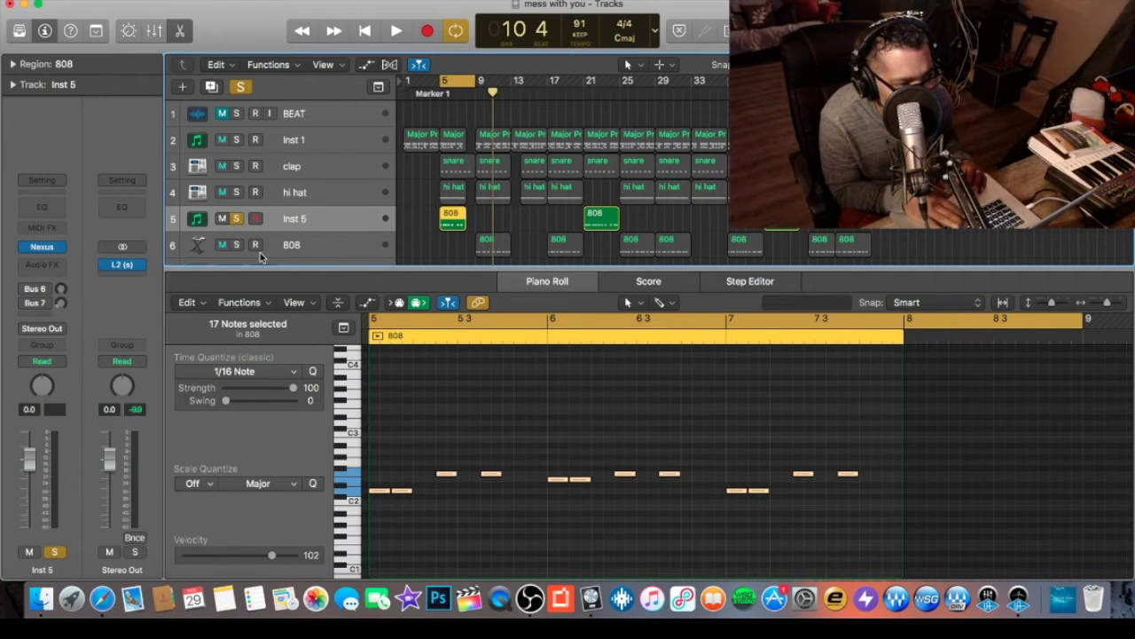
key("space")
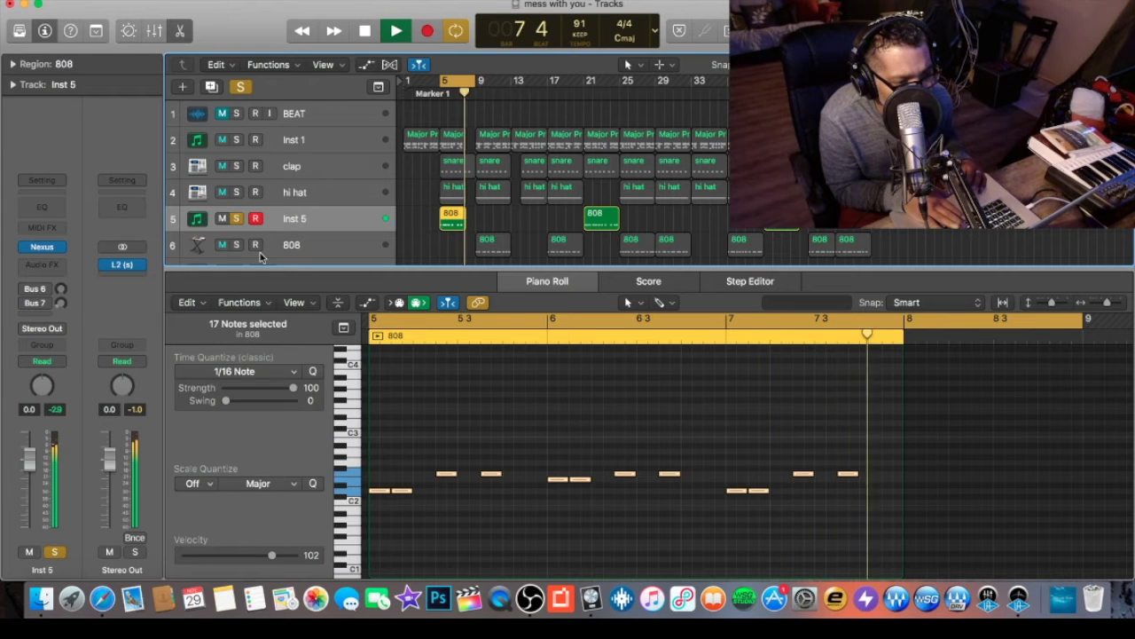
key("space")
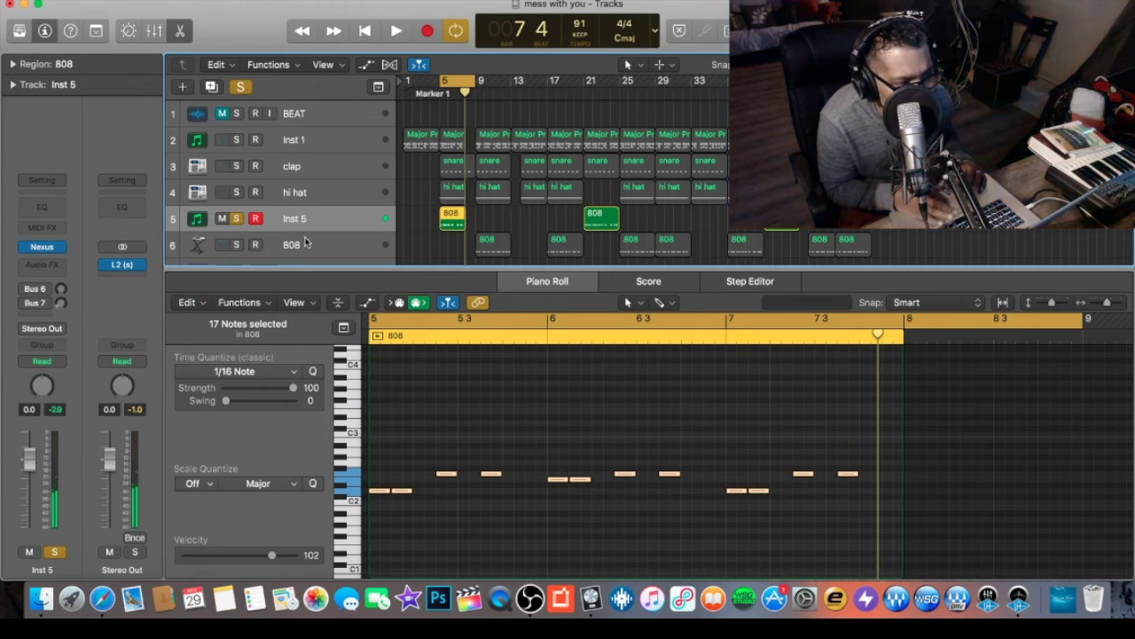
Move the cycle range to bars 9 to 13 and play back the 808 track soloed in place of Inst 5.
left_click_drag(449, 81, 486, 93)
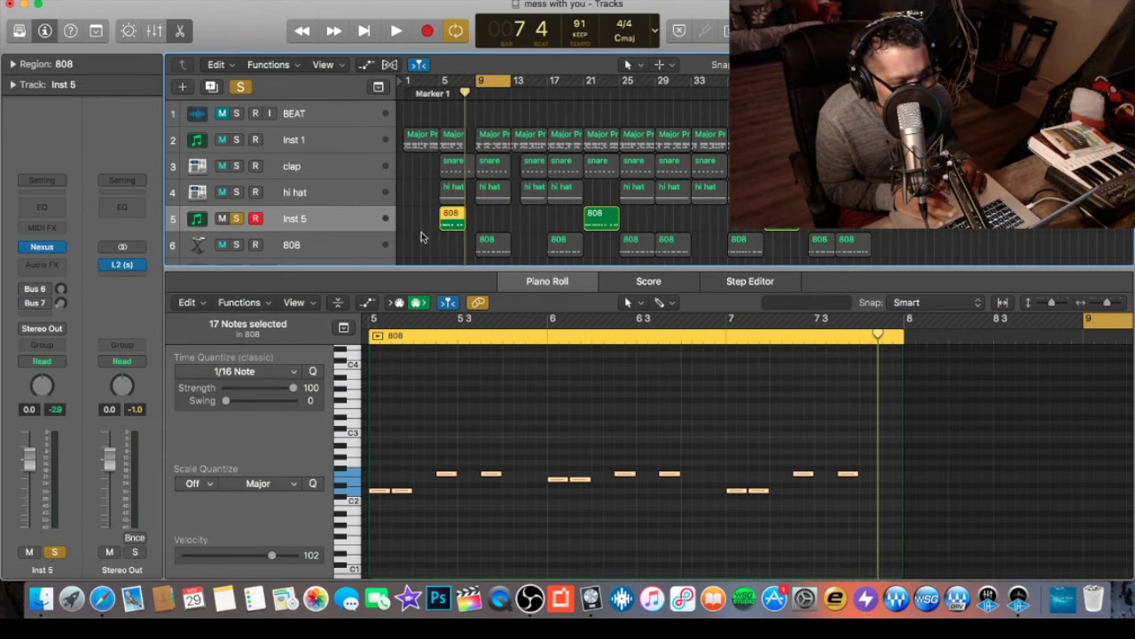
left_click(310, 245)
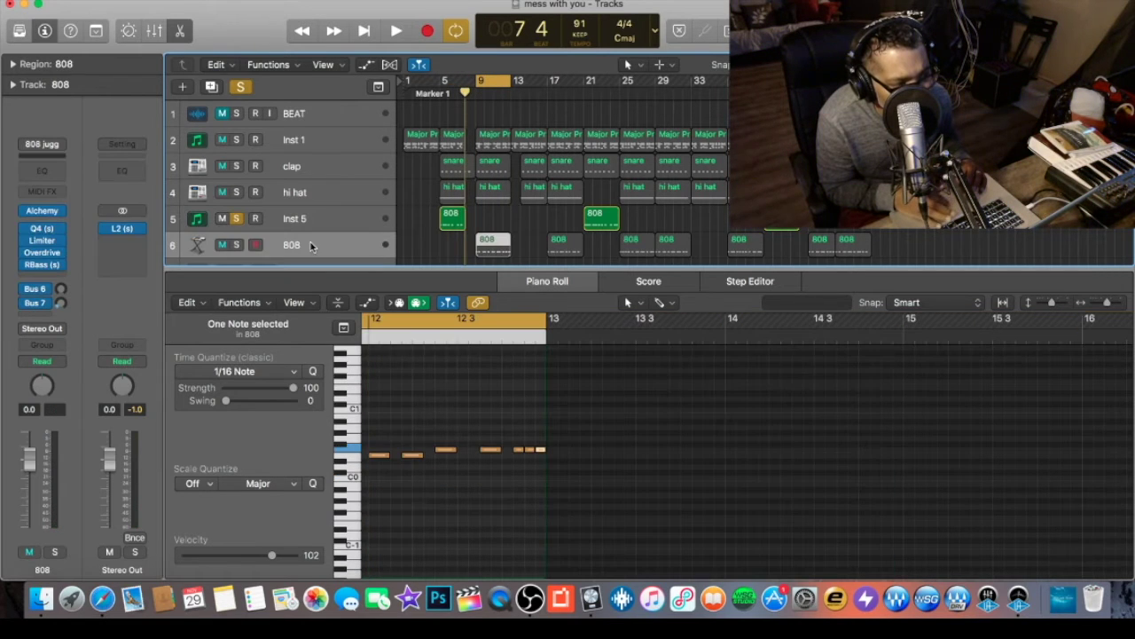
left_click(236, 246)
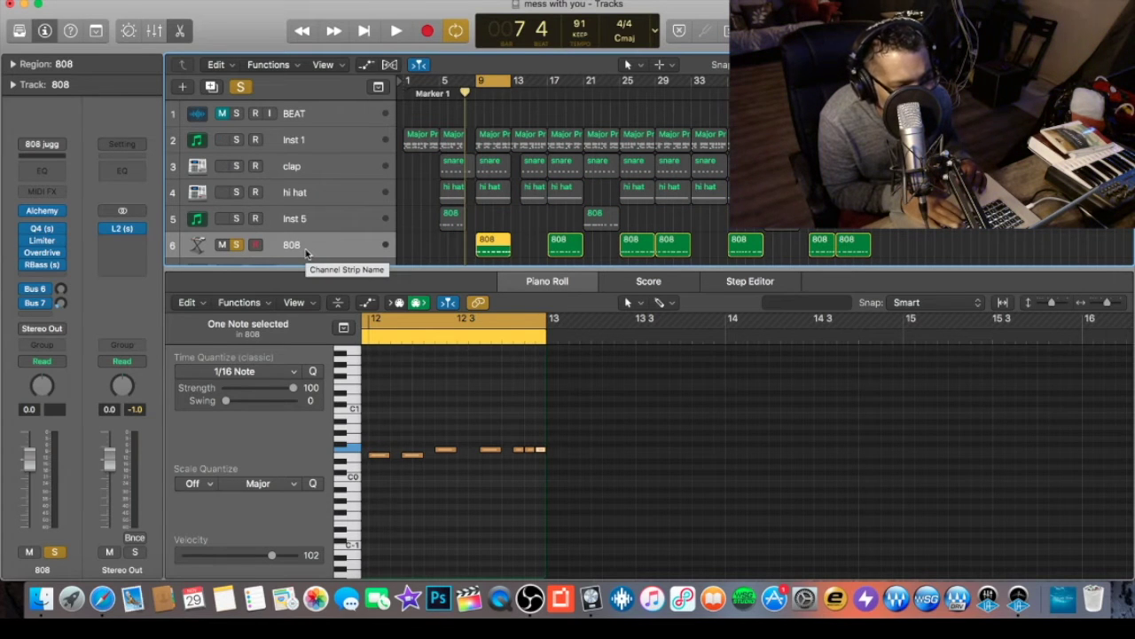
key("space")
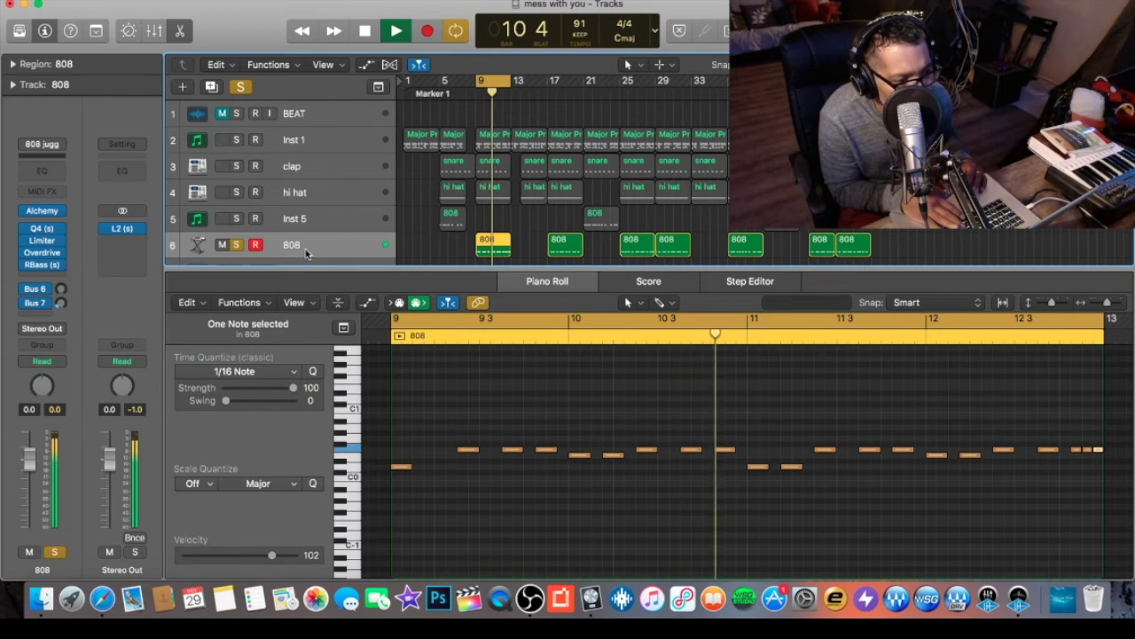
key("space")
Select the RECORD audio track further down the track list.
key("Down")
key("Down")
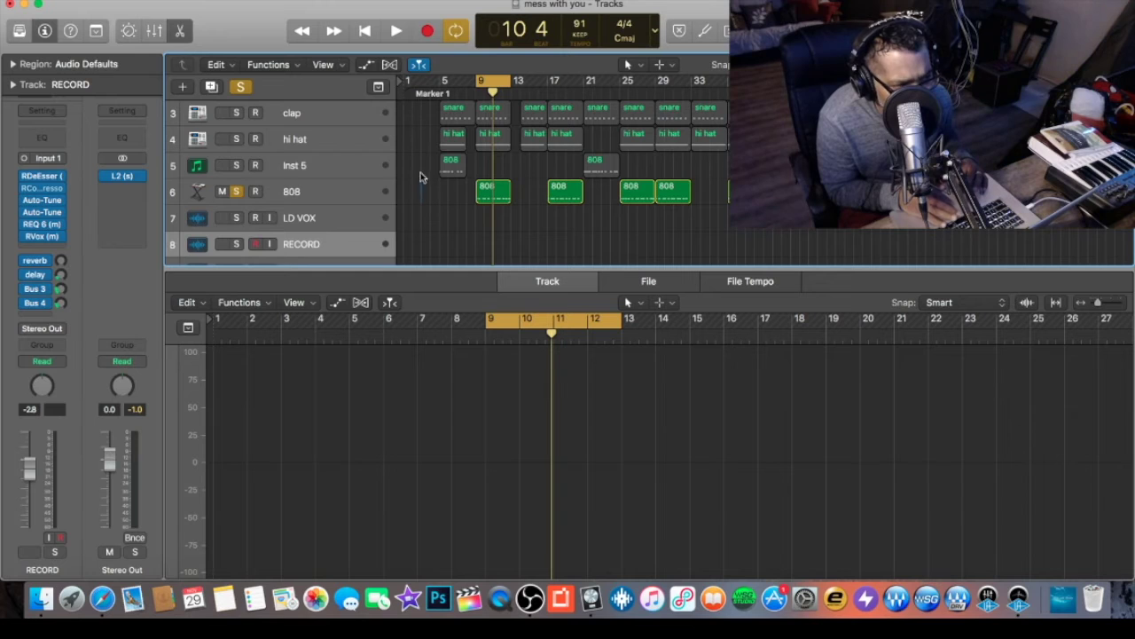
Select the Inst 1 track and collapse the editor below the arrangement so all ten tracks fit.
key("Up")
key("Up")
key("Up")
key("Up")
key("Up")
key("Up")
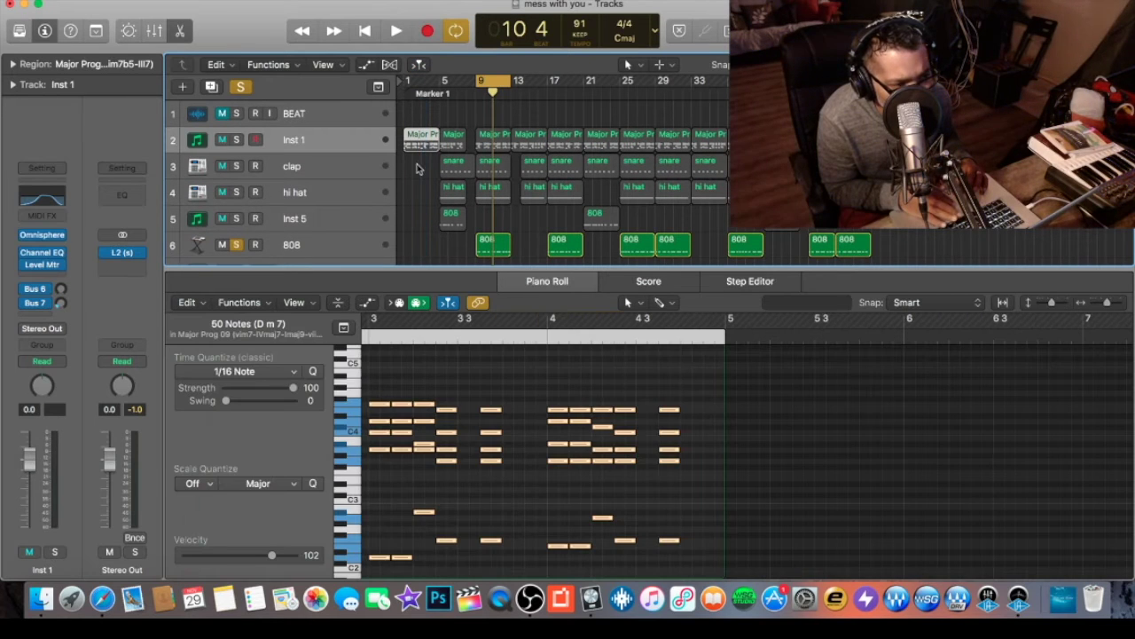
left_click_drag(428, 268, 436, 563)
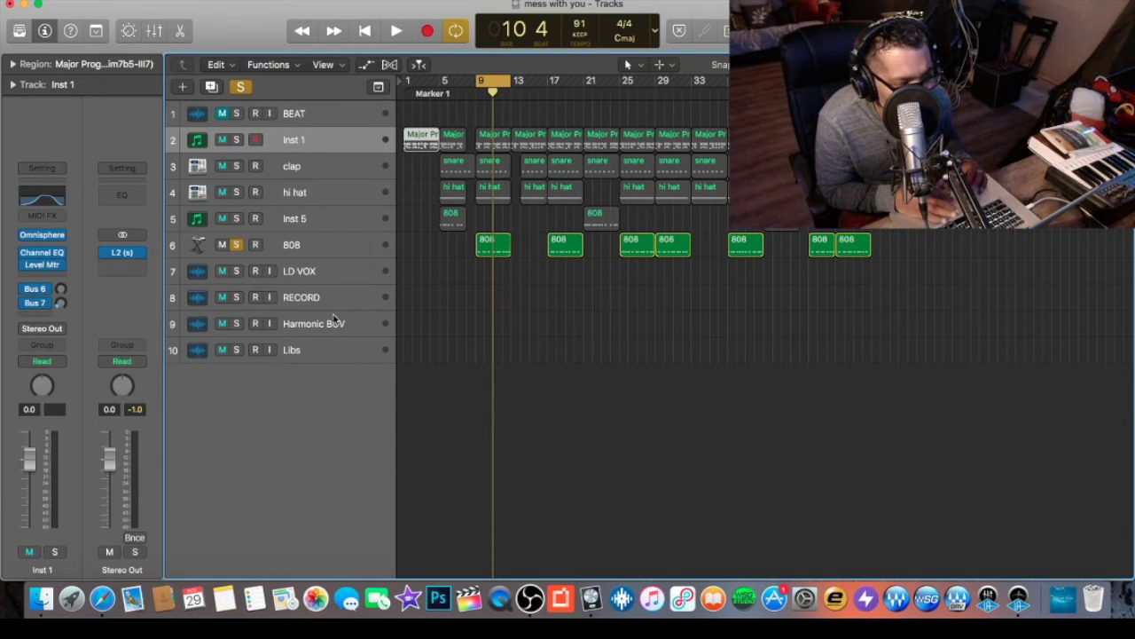
Turn off solo on the 808 track and review the channel strips of LD VOX, Harmonic BGV and Libs.
left_click(237, 247)
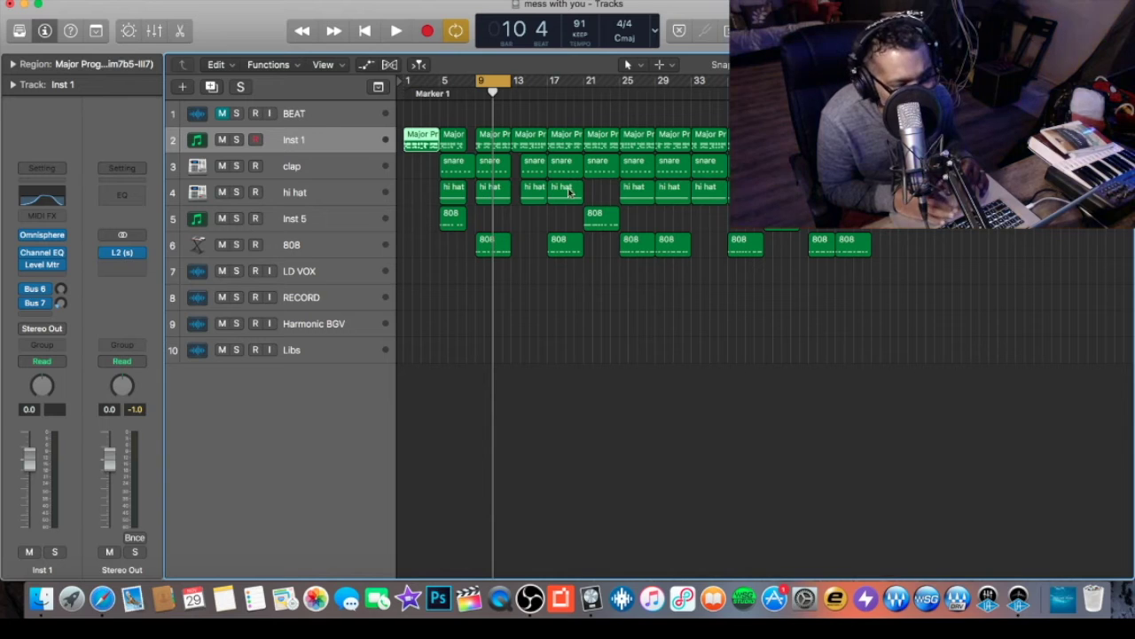
left_click(311, 279)
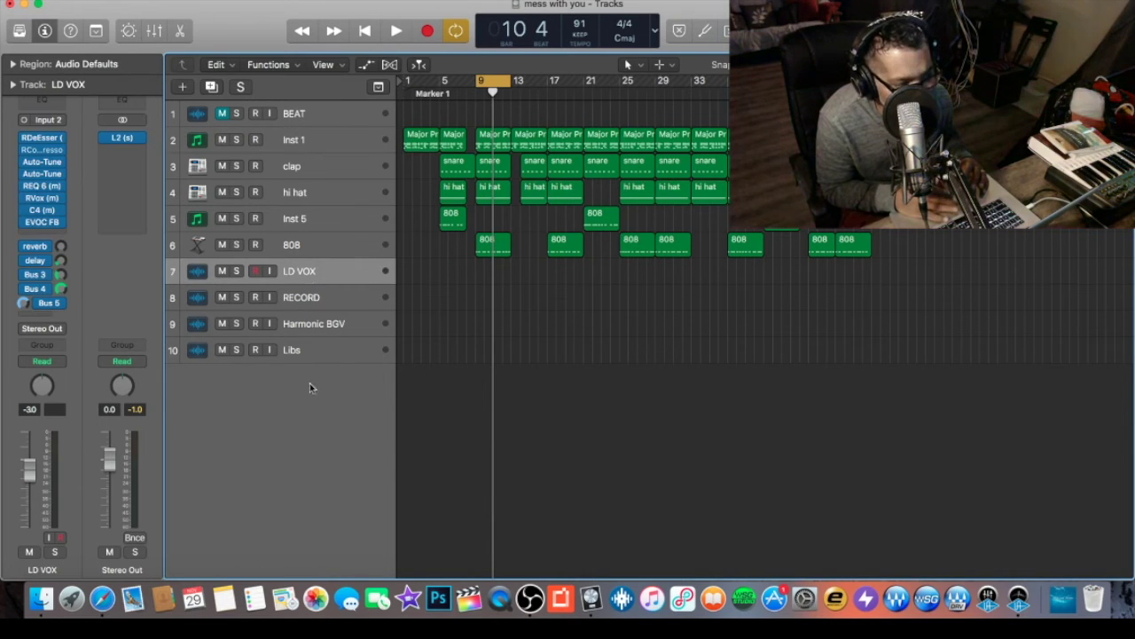
left_click(327, 326)
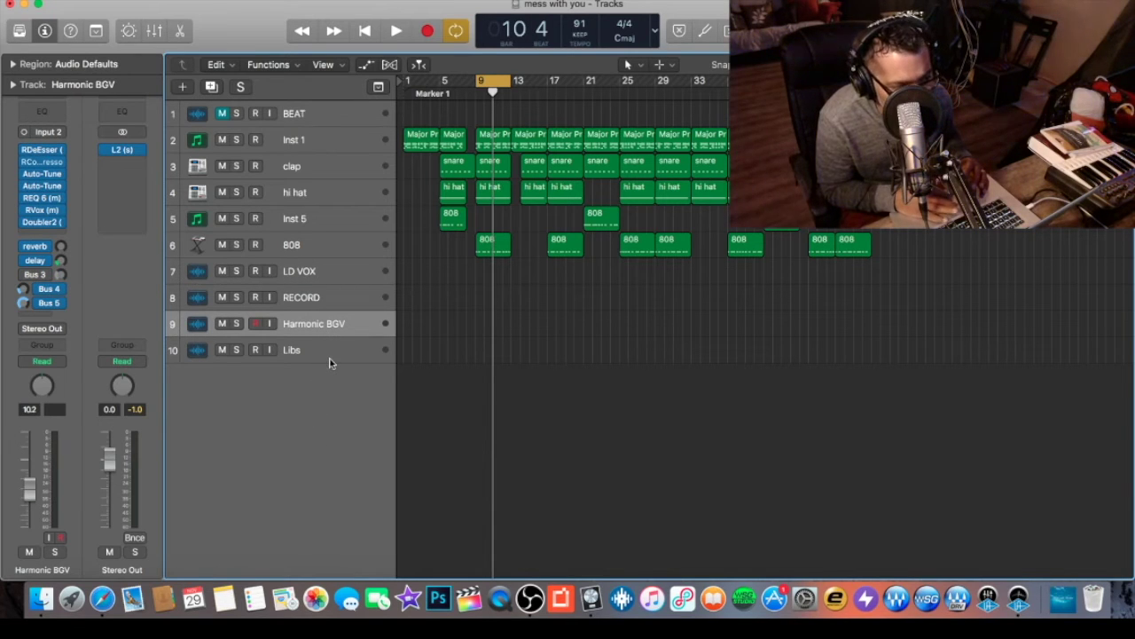
left_click(329, 355)
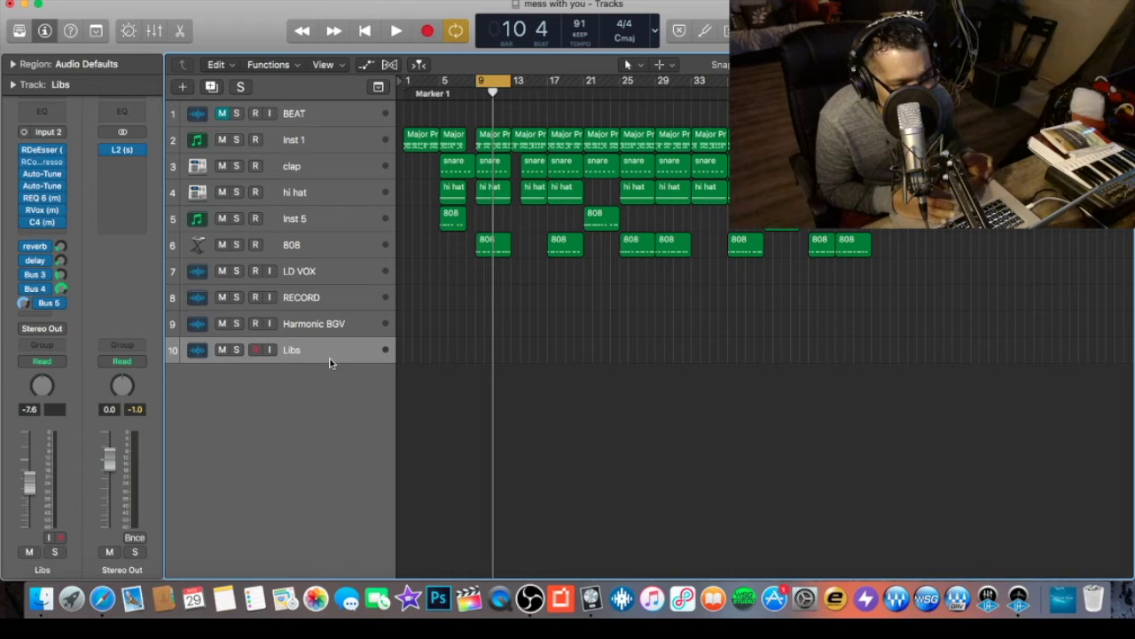
With the LD VOX track selected, look up the command for creating a new track with duplicate settings.
left_click(319, 271)
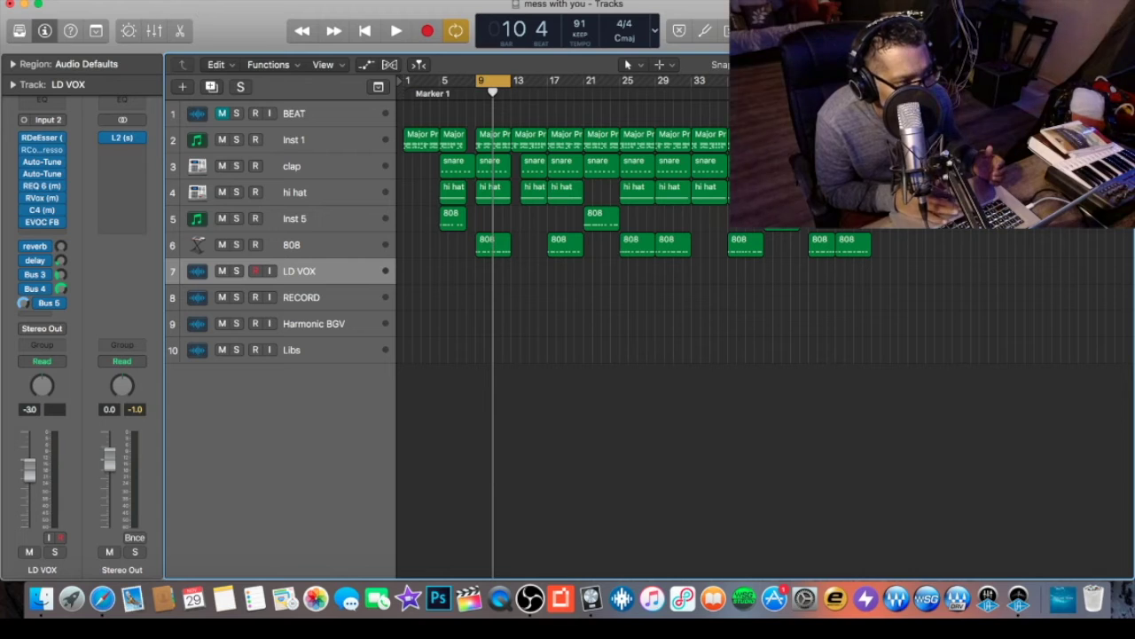
left_click(177, 0)
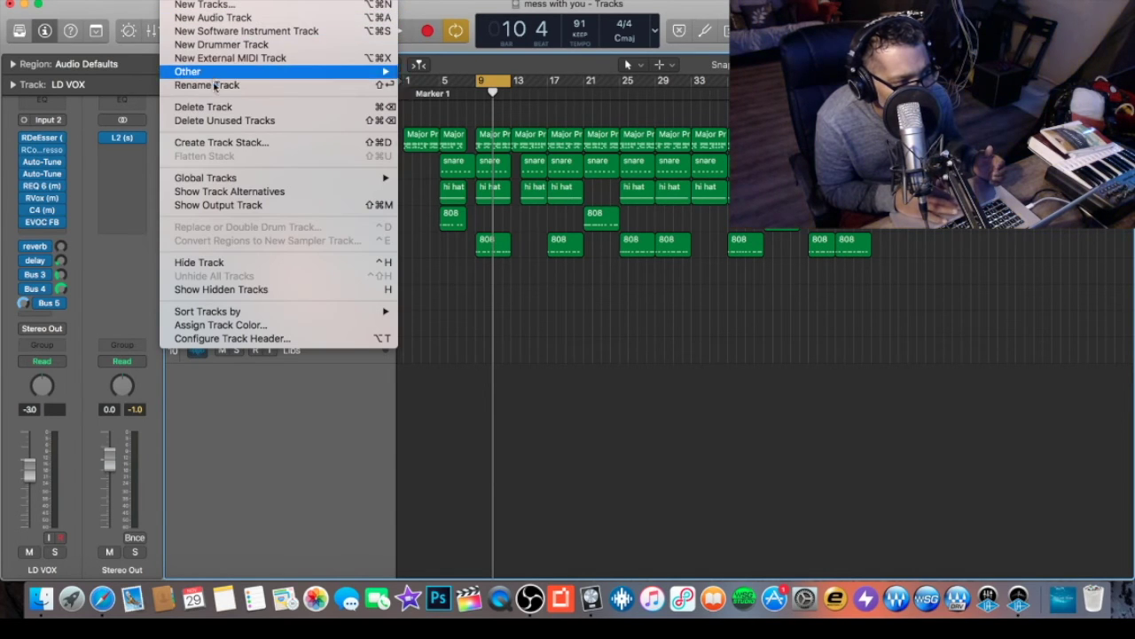
mouse_move(216, 78)
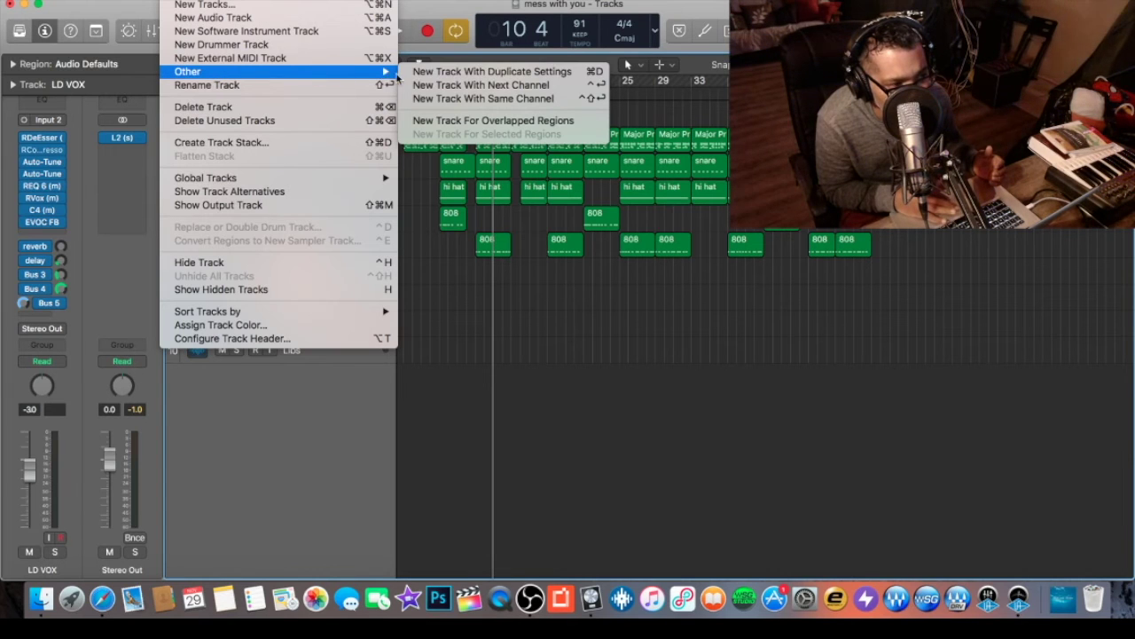
left_click(441, 322)
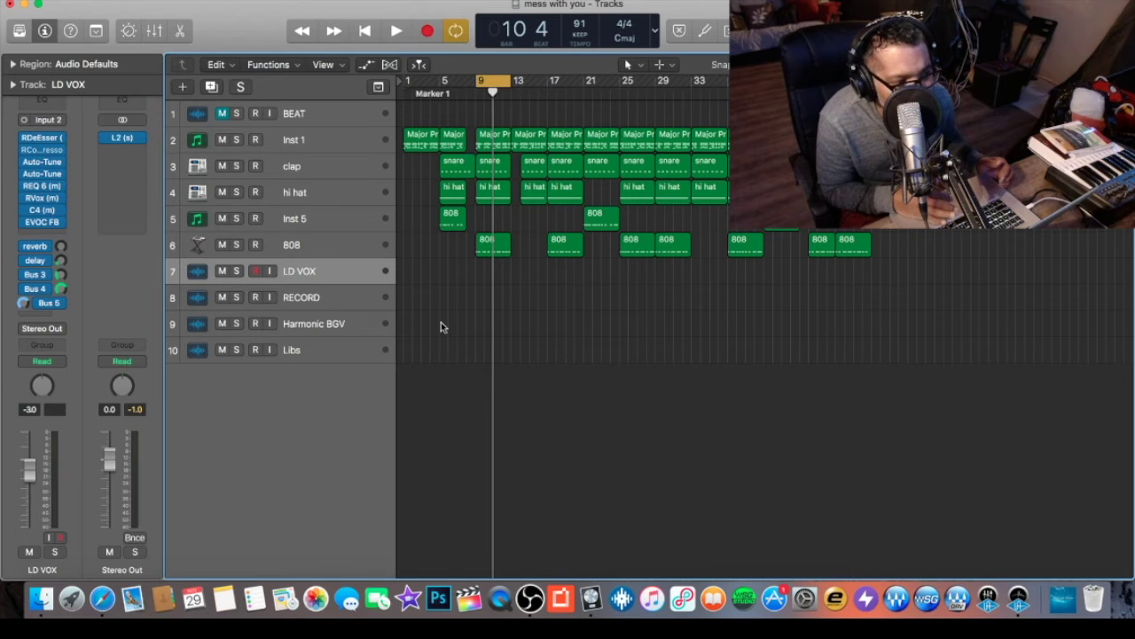
Extend the cycle range back to bar 1 so it covers bars 1 to 13.
left_click_drag(478, 84, 408, 85)
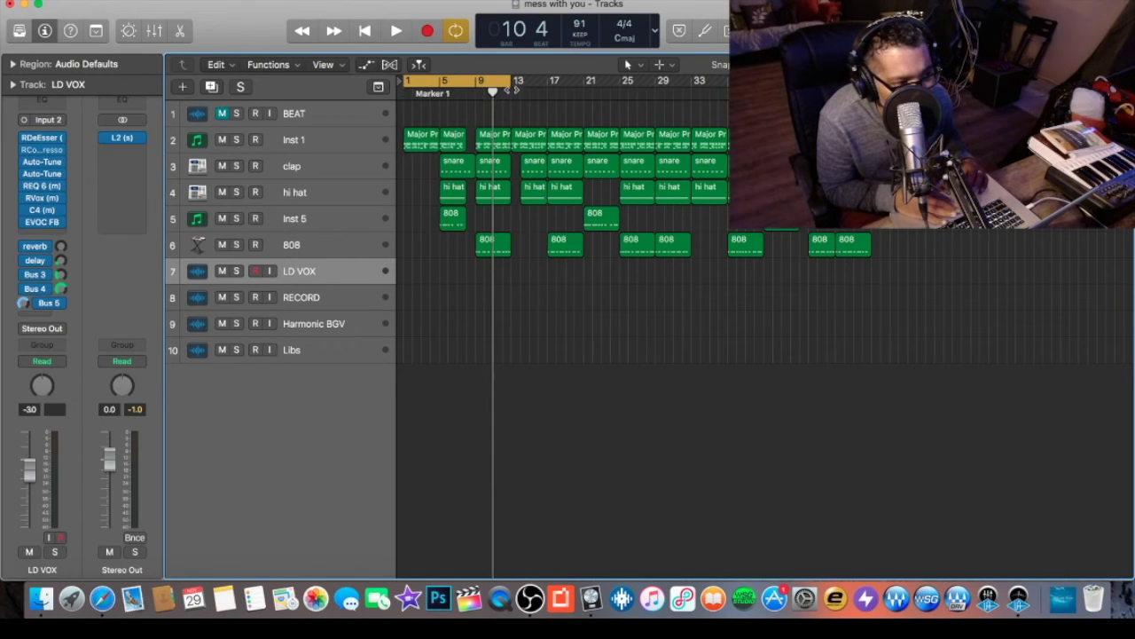
left_click_drag(510, 92, 515, 158)
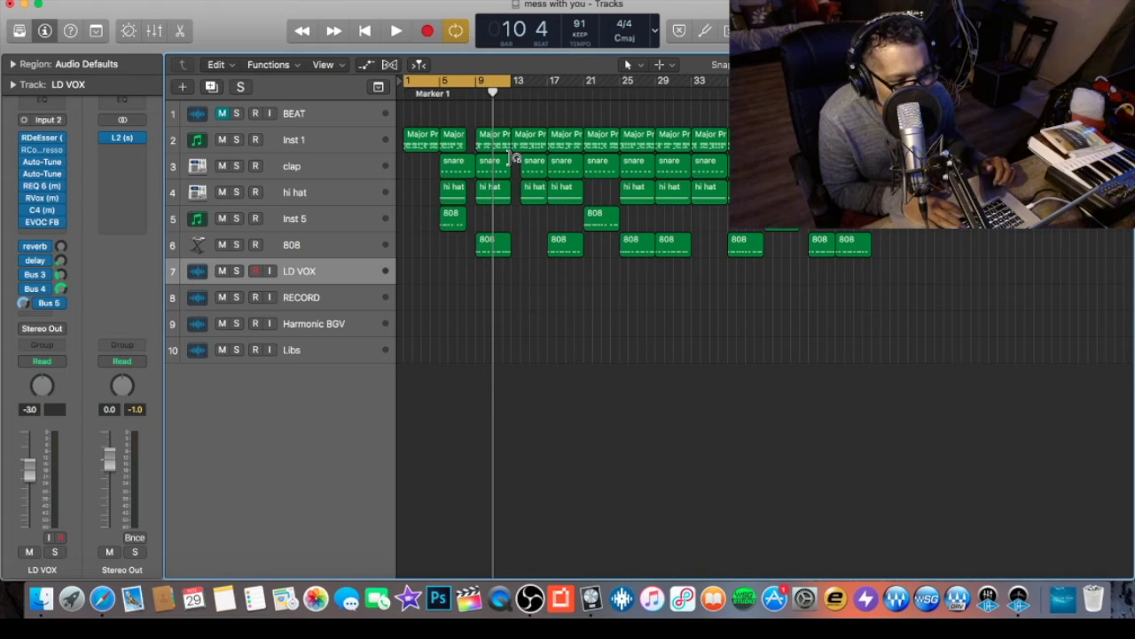
Examine the Channel EQ curve on the Inst 1 track, including its low and high cuts, and close the plug-in.
left_click(327, 139)
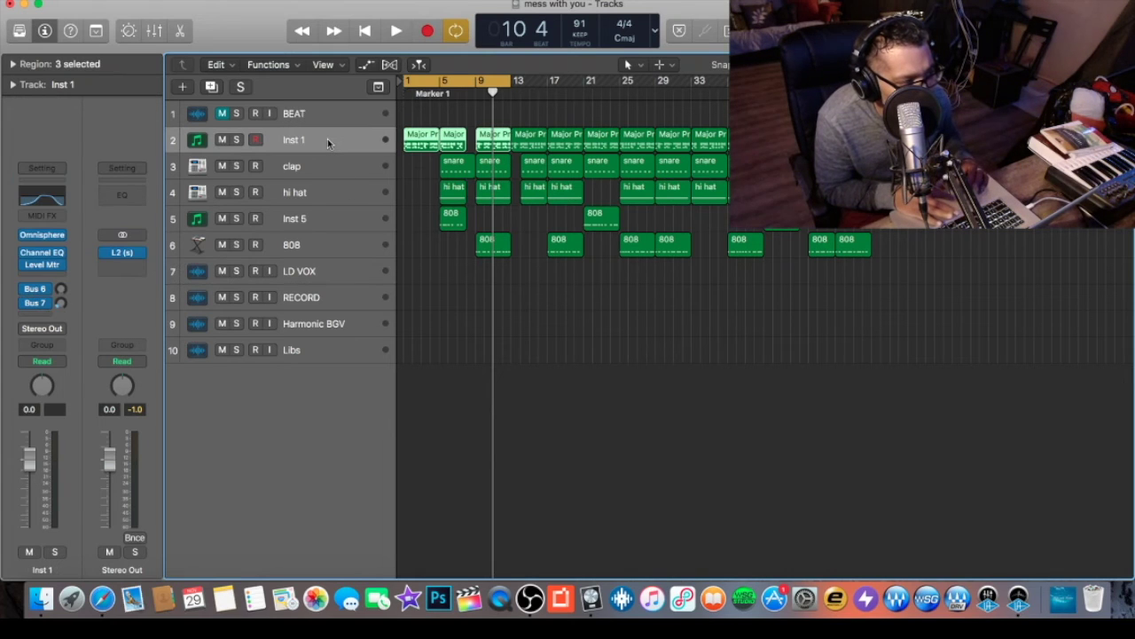
mouse_move(43, 257)
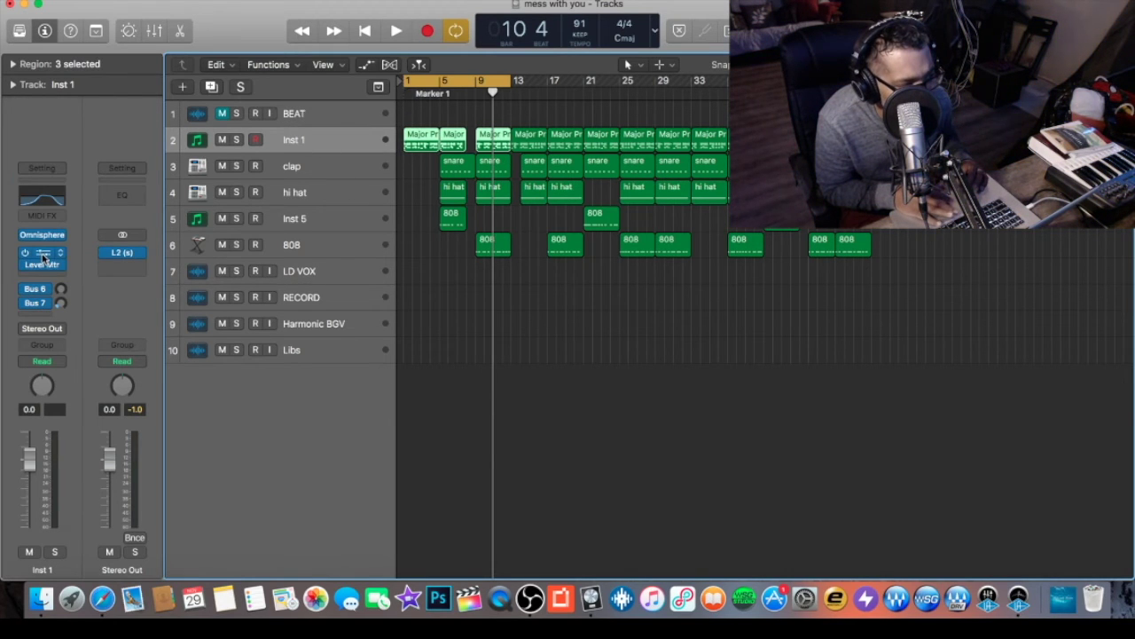
left_click(43, 257)
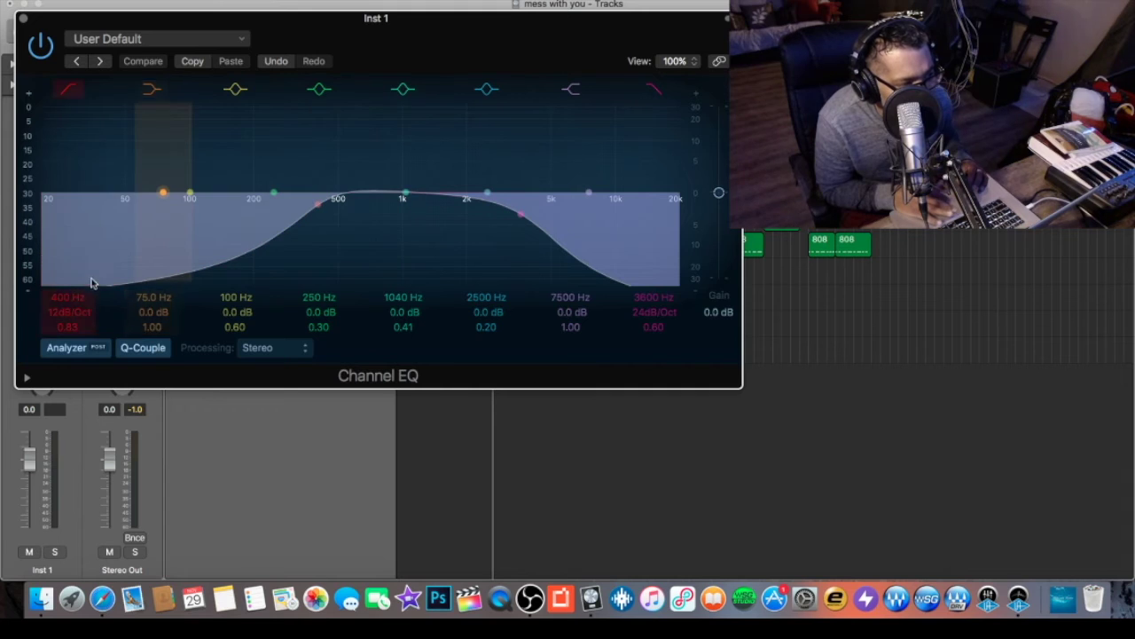
left_click(34, 46)
left_click(23, 18)
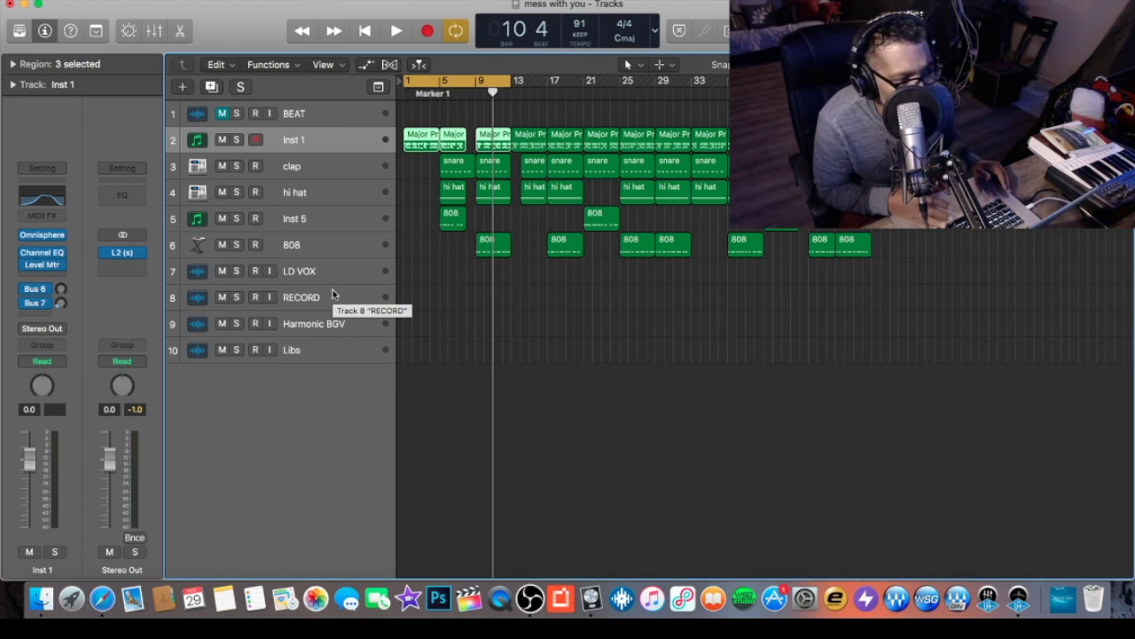
Deselect the Inst 1 regions and play the full beat from bar 1 through bar 12.
left_click(442, 293)
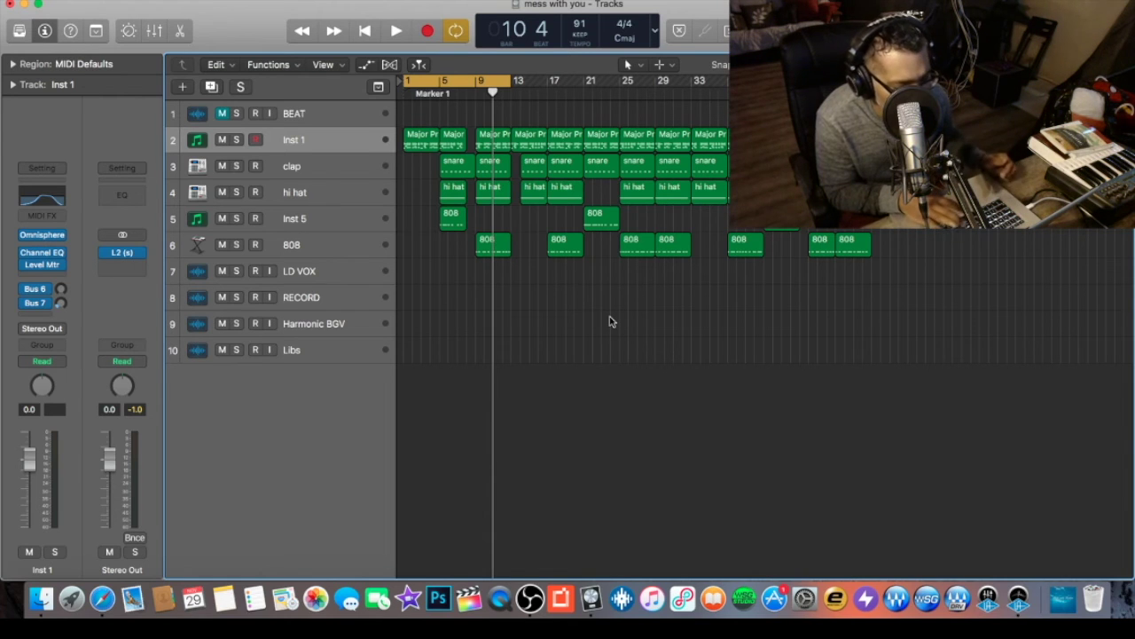
key("Return")
key("space")
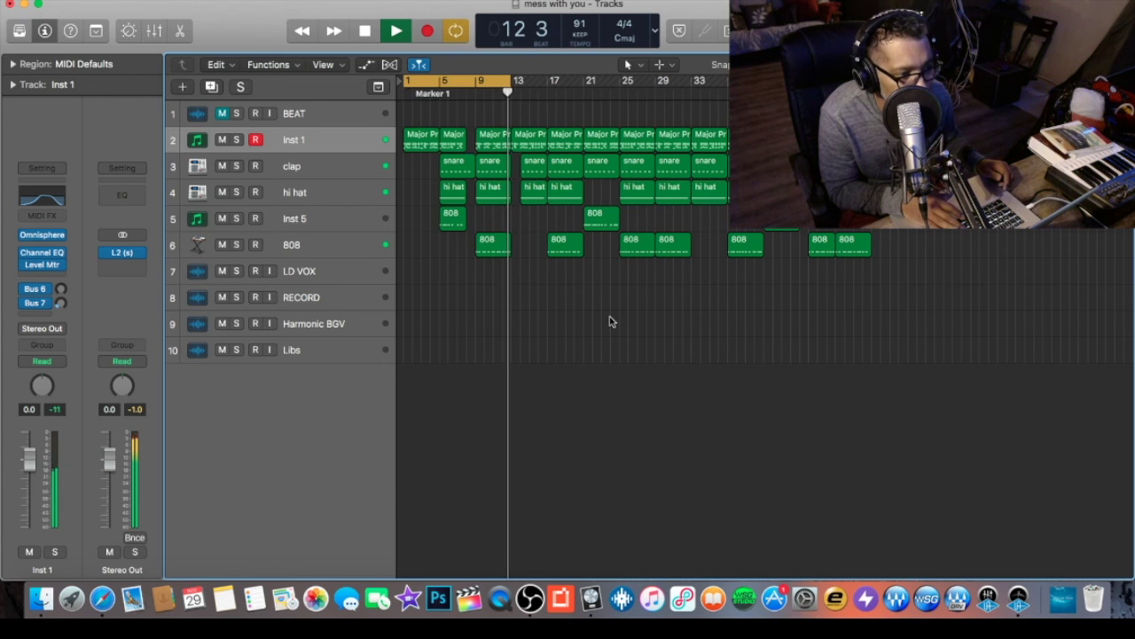
key("space")
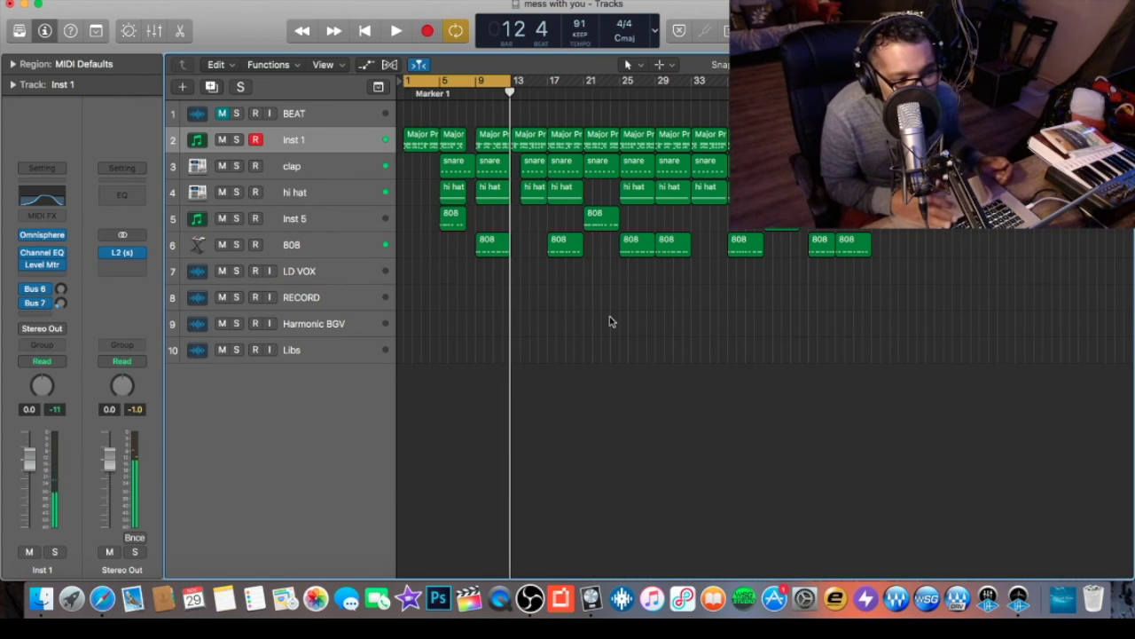